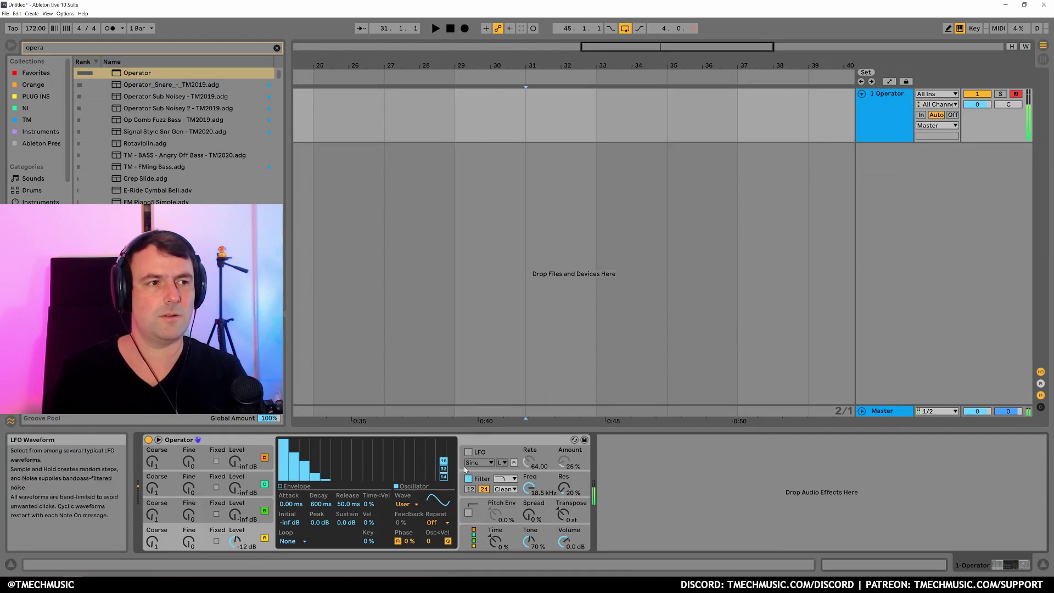
- Search the browser for "eq", add EQ Eight after the Operator, and expand its frequency display
{"action": "key", "text": "ctrl+f"}
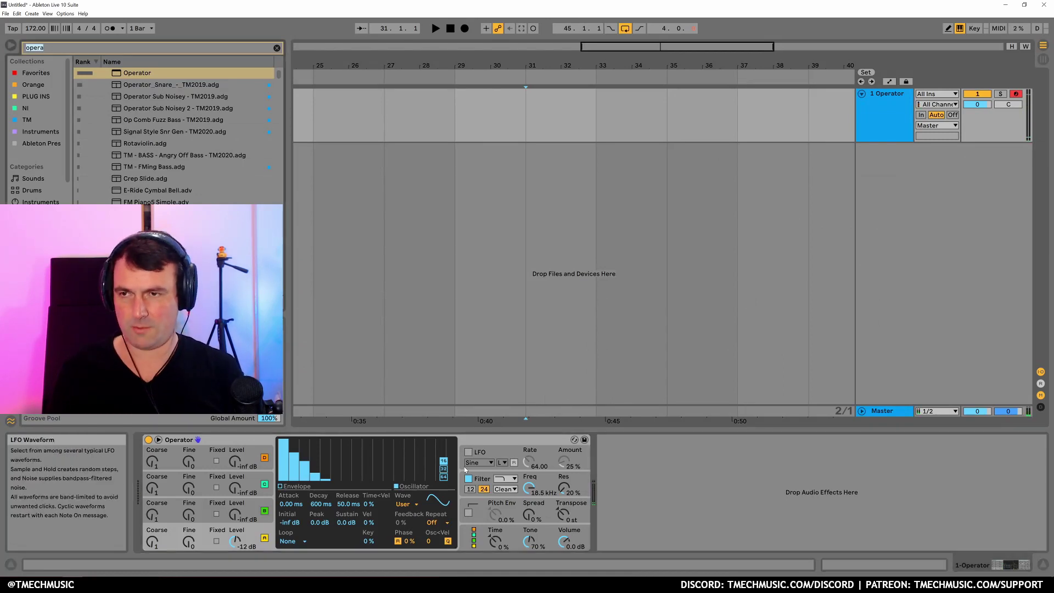
{"action": "type", "text": "eq"}
{"action": "key", "text": "Return"}
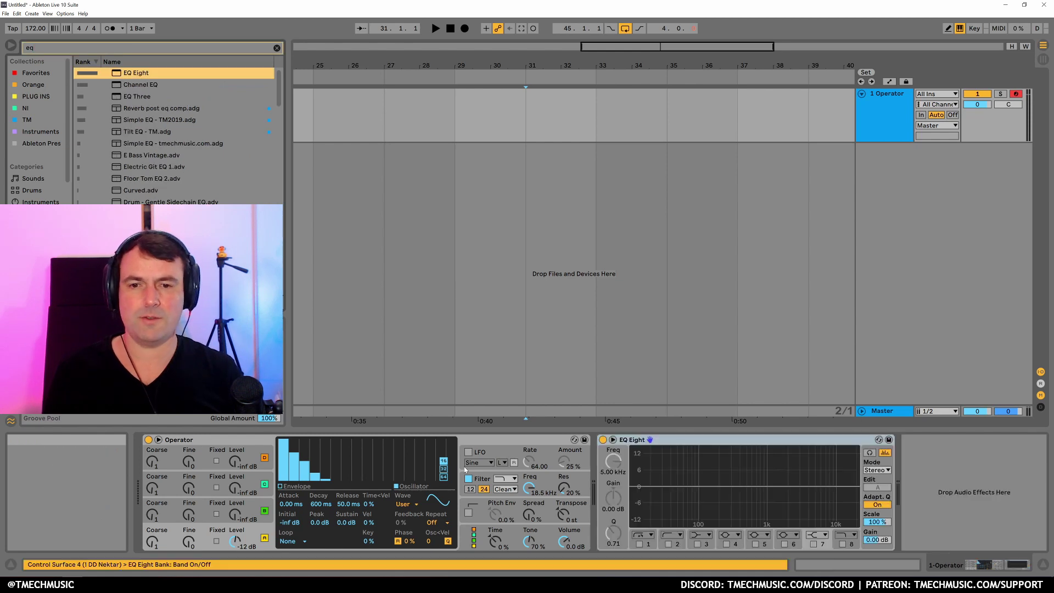
{"action": "double_click", "coordinate": [741, 458]}
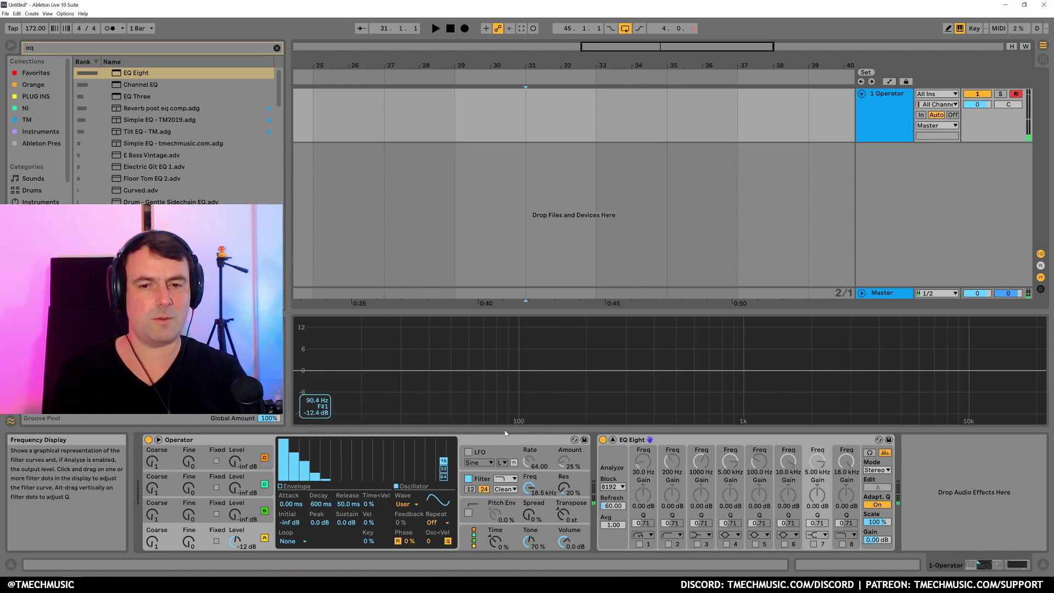
- Group the Operator into an Instrument Rack and duplicate its chain inside the rack
{"action": "left_click", "coordinate": [541, 439]}
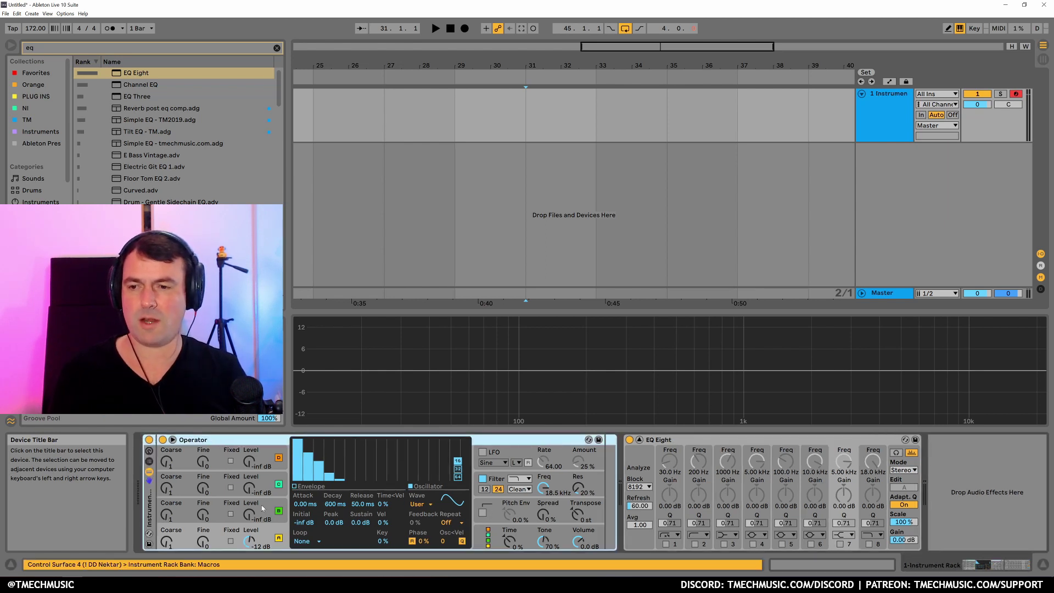
{"action": "key", "text": "ctrl+g"}
{"action": "left_click", "coordinate": [207, 483]}
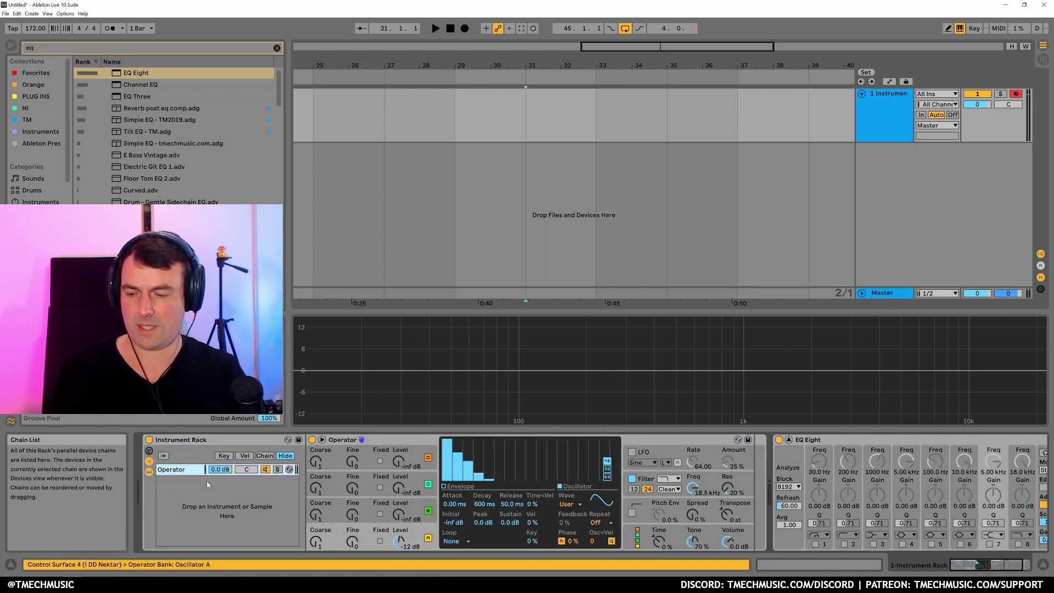
{"action": "key", "text": "ctrl+d"}
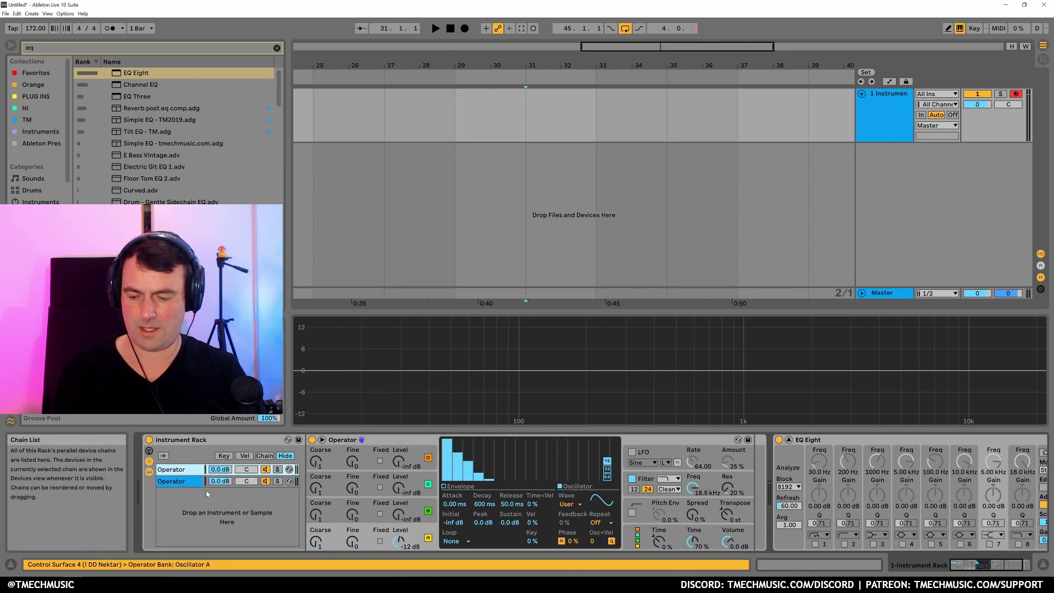
- Rename the first rack chain as Sub and the second as Noise
{"action": "key", "text": "ctrl+r"}
{"action": "type", "text": "Sub"}
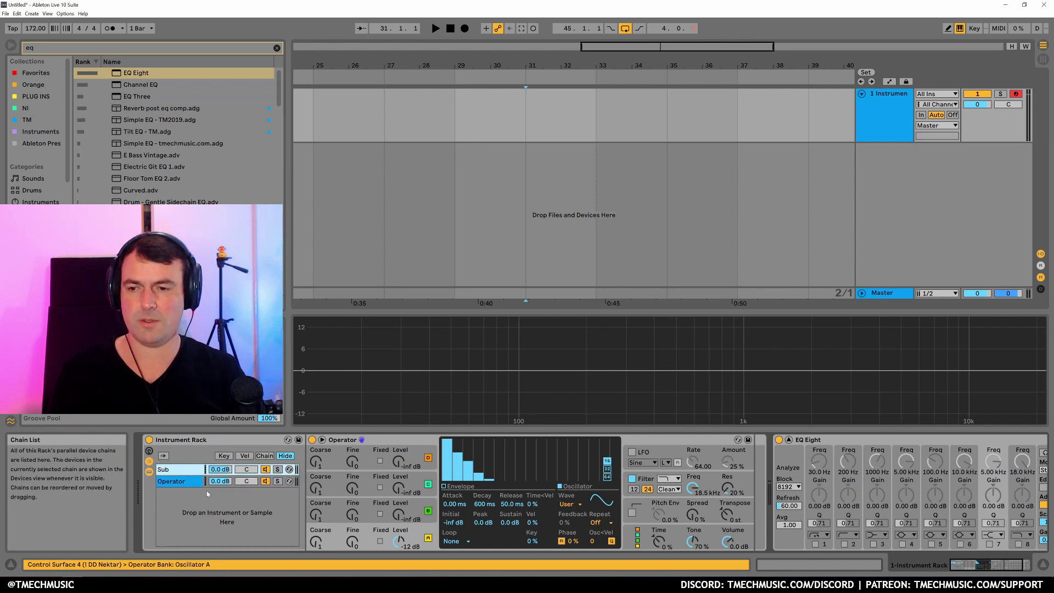
{"action": "key", "text": "Return"}
{"action": "left_click", "coordinate": [193, 483]}
{"action": "key", "text": "ctrl+r"}
{"action": "type", "text": "Noise"}
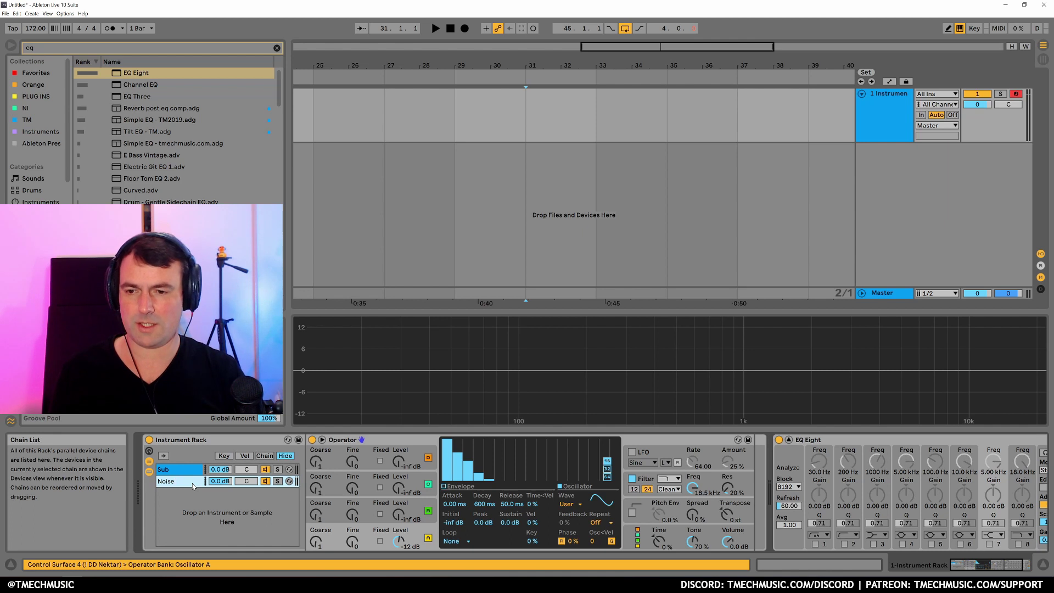
{"action": "key", "text": "Return"}
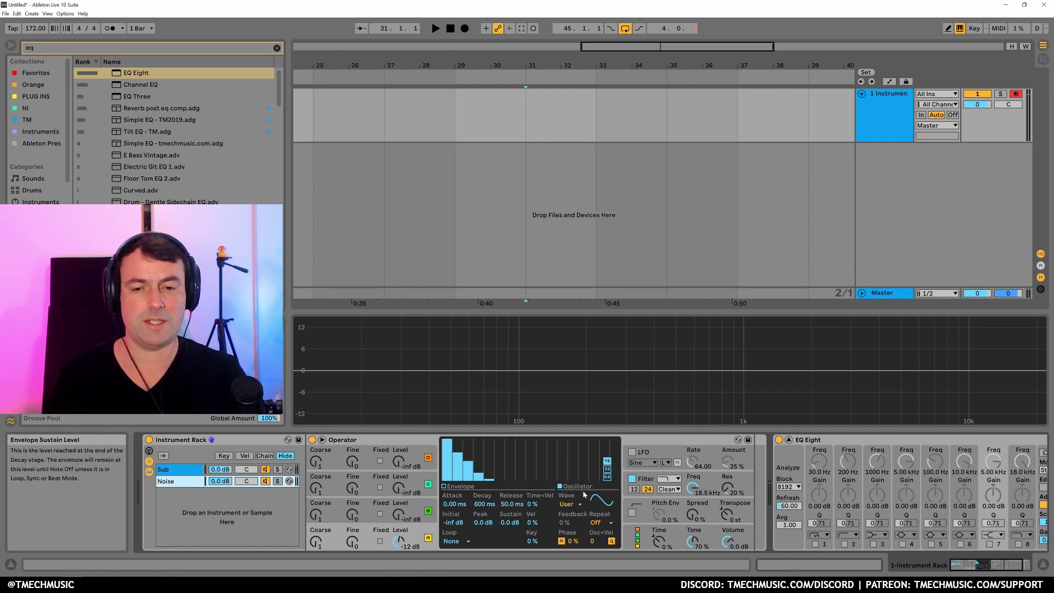
- In the Noise chain's Operator, set oscillator A's wave to Noise White and apply a 12 dB high-pass filter at 5.73 kHz
{"action": "left_click", "coordinate": [574, 507]}
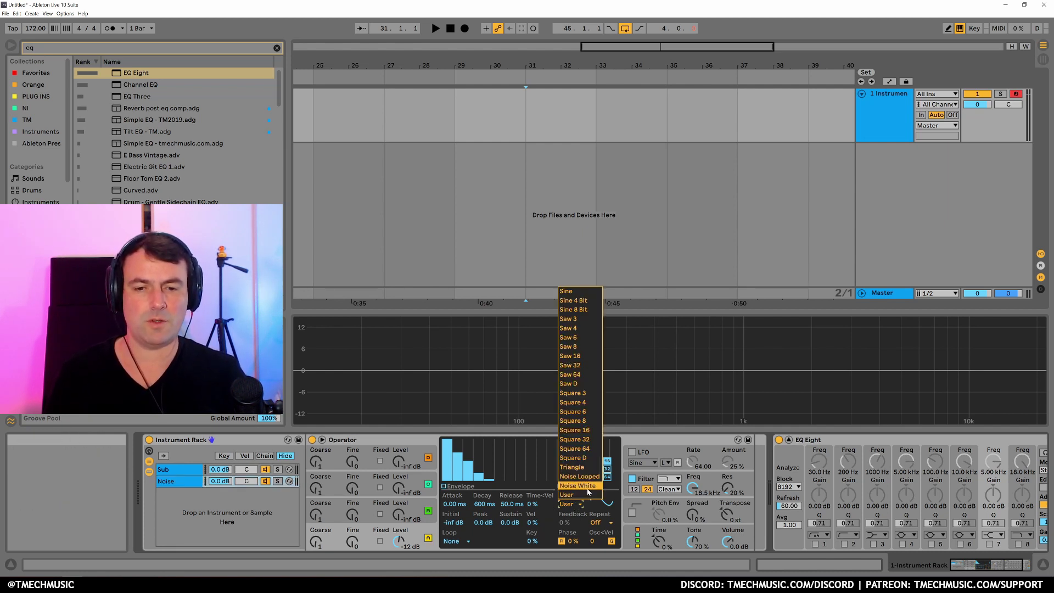
{"action": "left_click", "coordinate": [587, 488]}
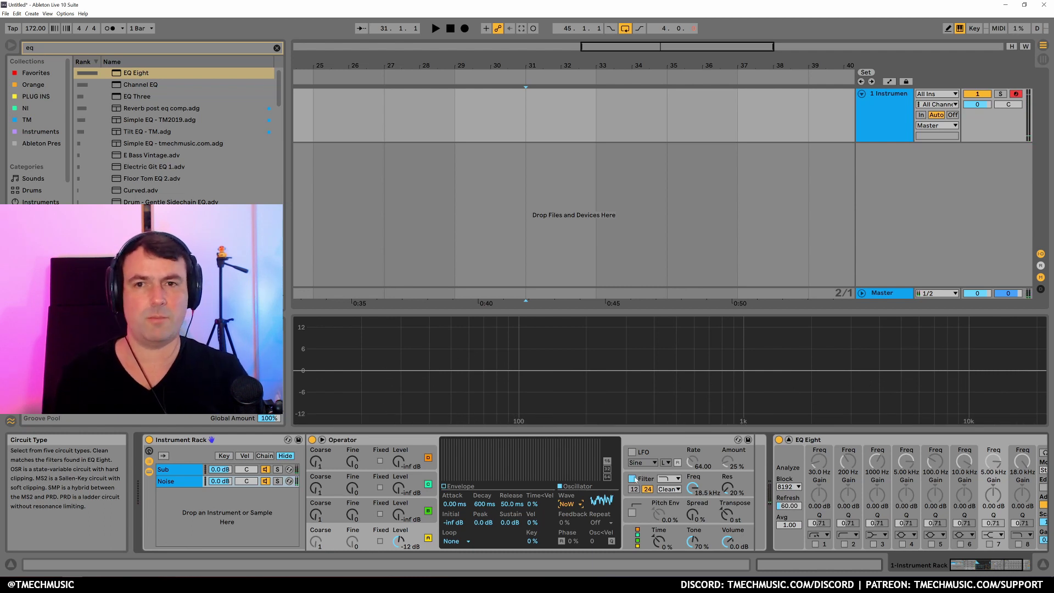
{"action": "left_click", "coordinate": [676, 480]}
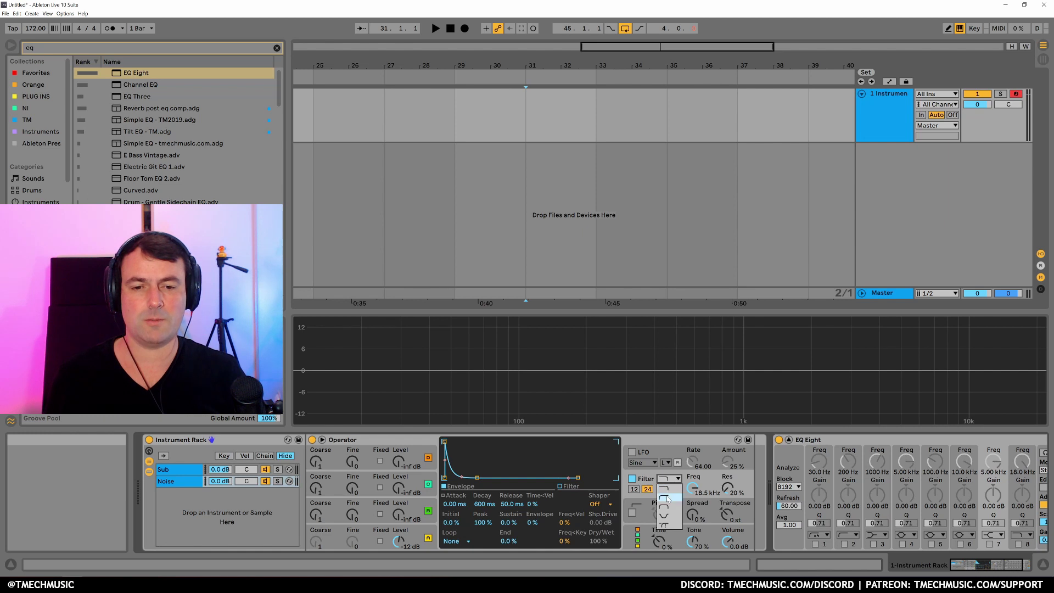
{"action": "left_click", "coordinate": [668, 498]}
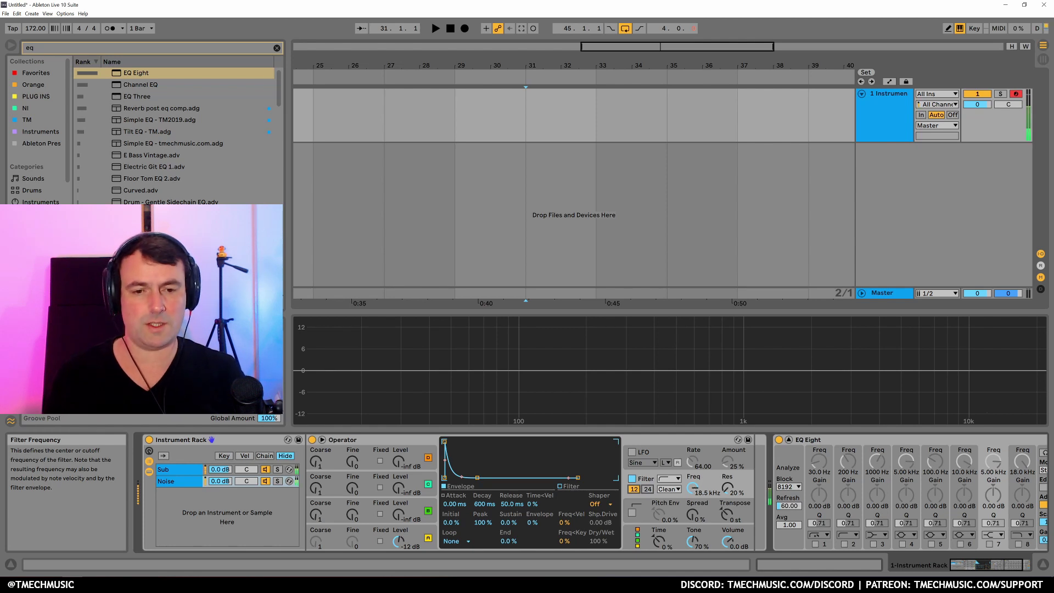
{"action": "left_click_drag", "start_coordinate": [693, 488], "coordinate": [694, 487]}
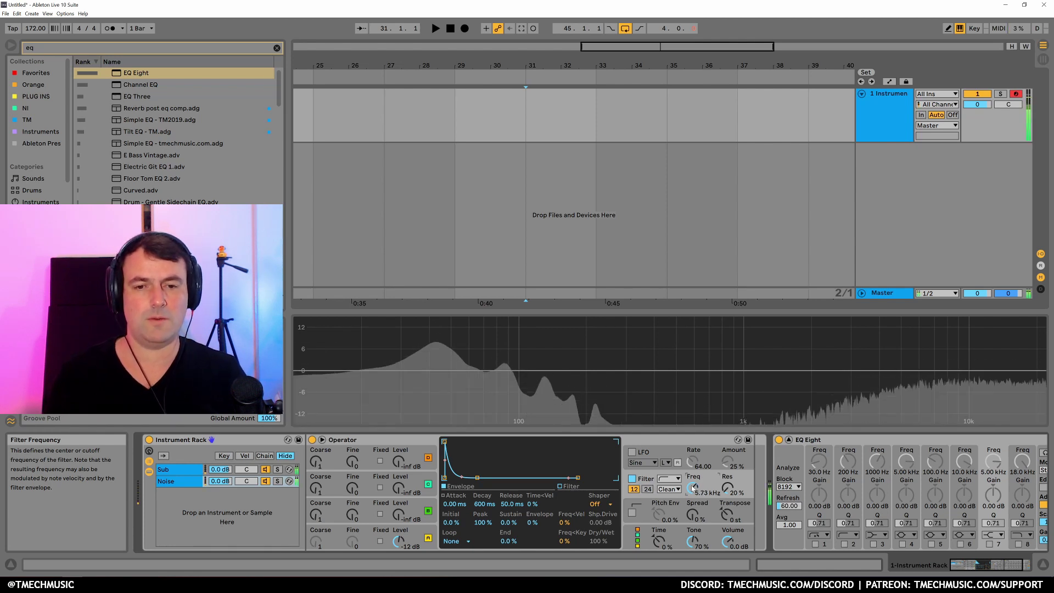
- Enable the Noise Operator's LFO with range H, rate 60, Rate<Key 100 %, and amount 100 %
{"action": "left_click", "coordinate": [635, 453]}
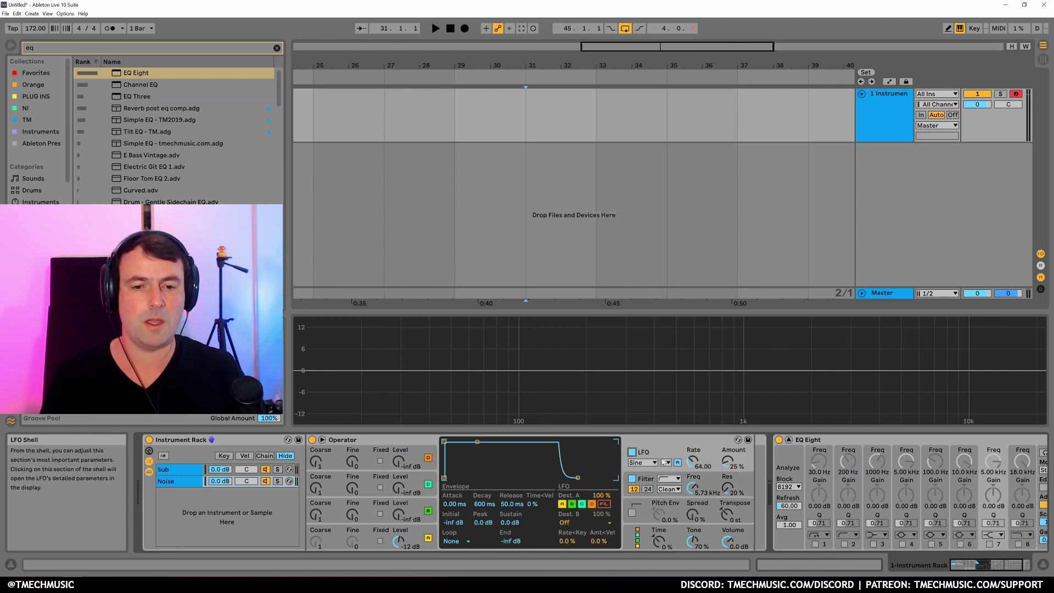
{"action": "left_click", "coordinate": [666, 462]}
{"action": "left_click", "coordinate": [670, 477]}
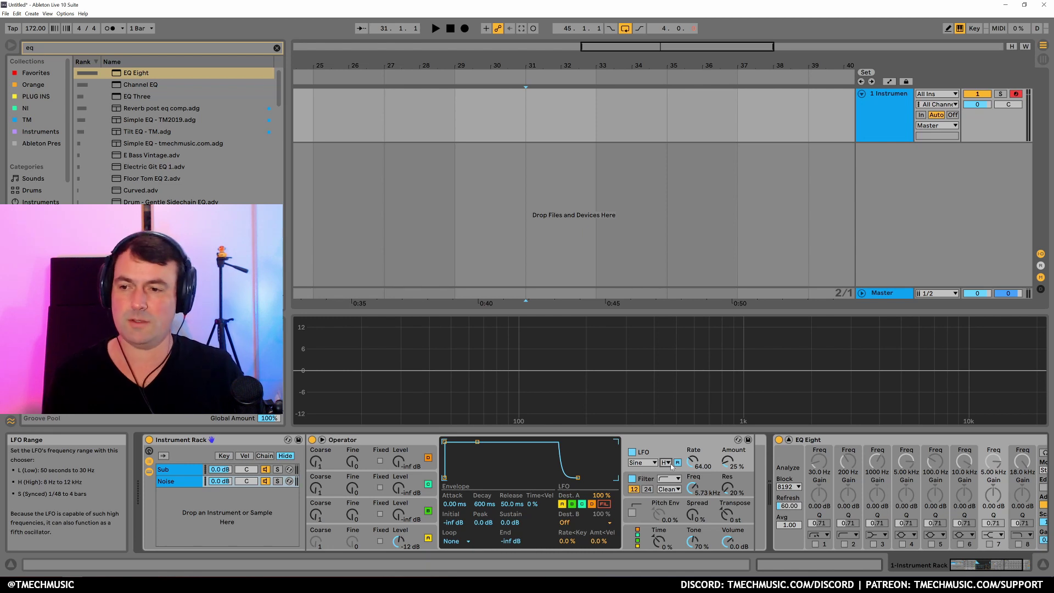
{"action": "left_click", "coordinate": [693, 463]}
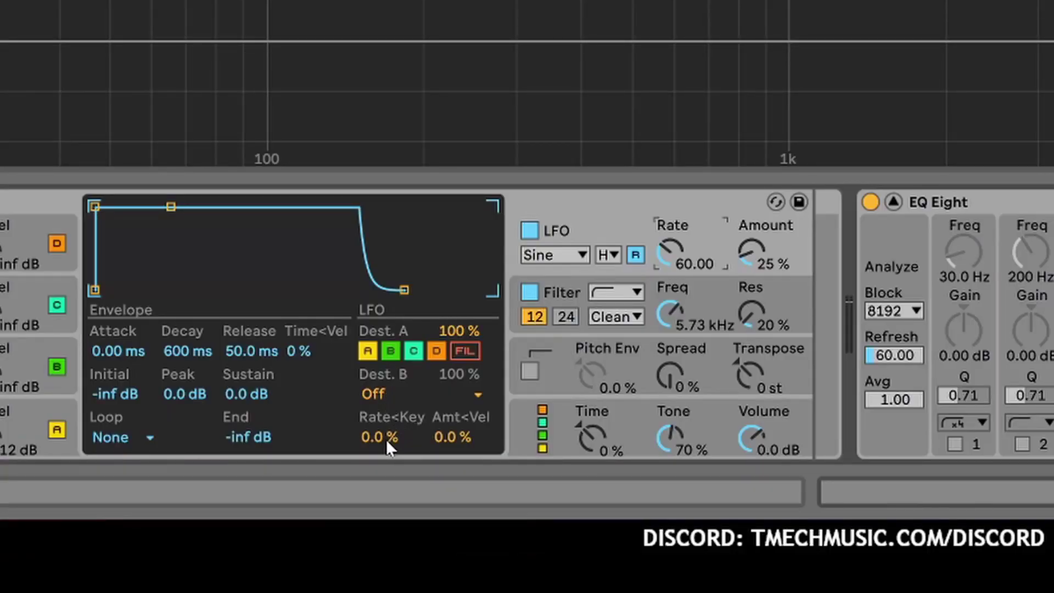
{"action": "left_click_drag", "start_coordinate": [387, 439], "coordinate": [386, 324]}
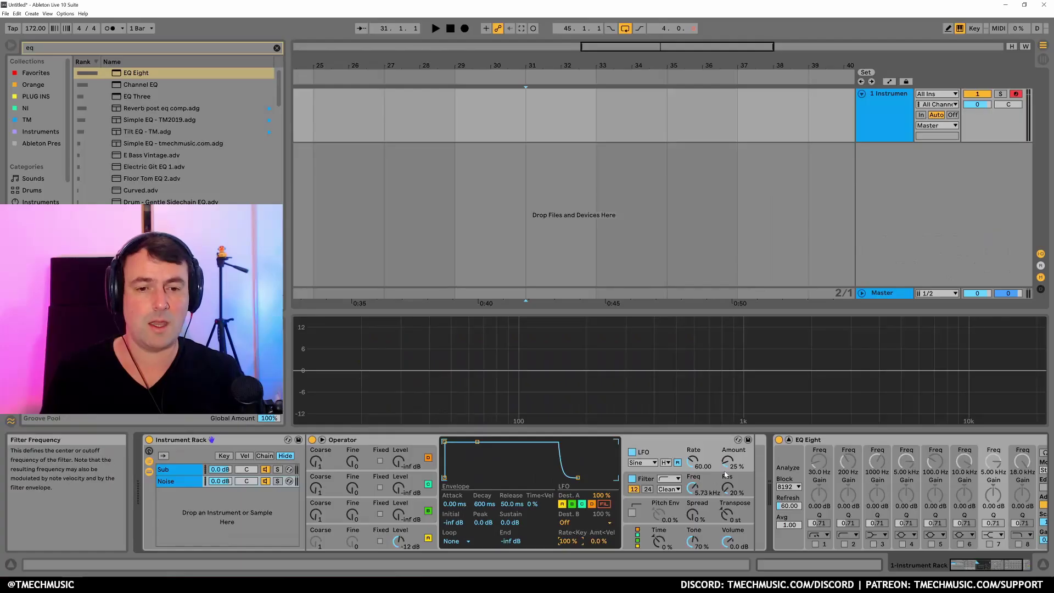
{"action": "left_click_drag", "start_coordinate": [750, 251], "coordinate": [751, 223]}
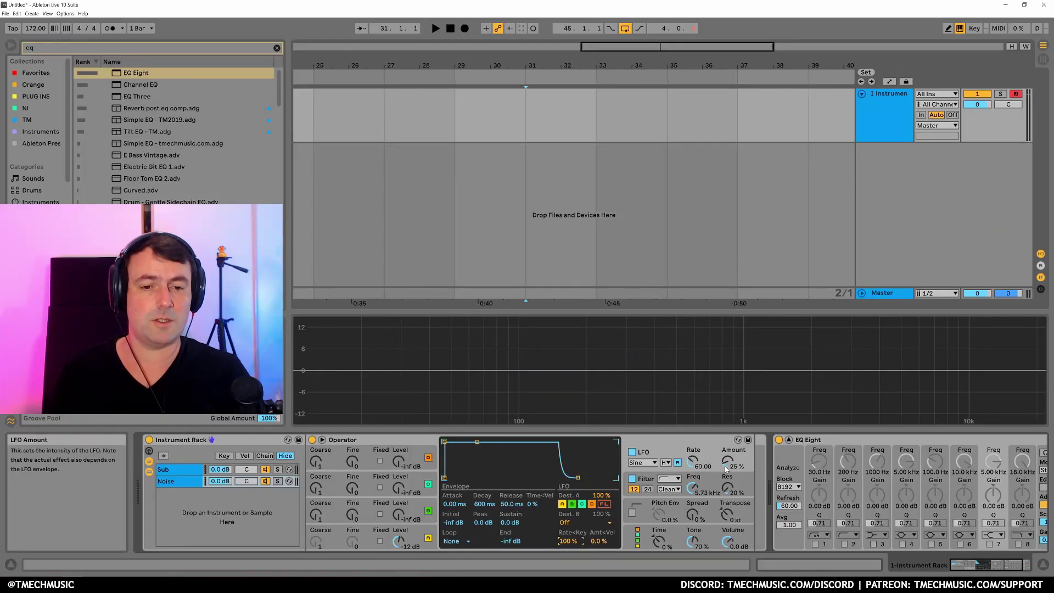
{"action": "left_click_drag", "start_coordinate": [728, 466], "coordinate": [728, 428]}
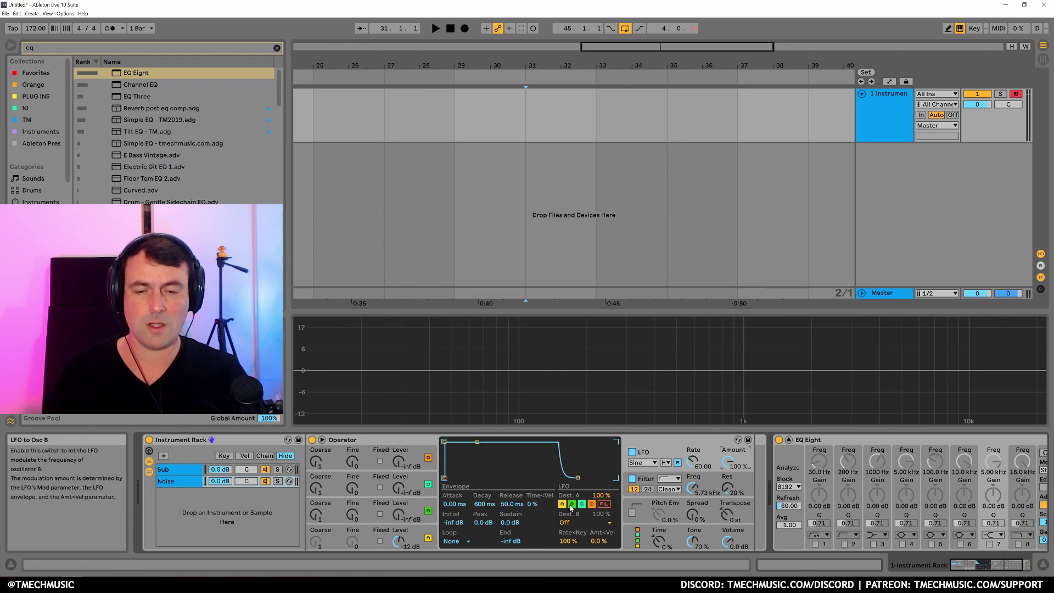
- Turn off all oscillator targets in the LFO's Dest. A and route Dest. B to OSC Volume A
{"action": "left_click", "coordinate": [563, 503]}
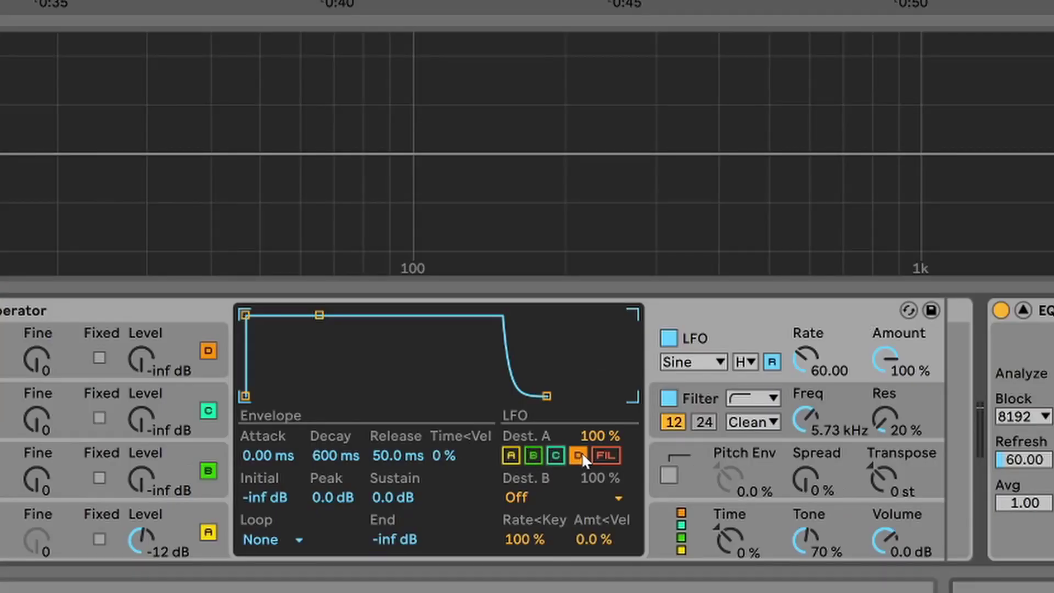
{"action": "left_click", "coordinate": [592, 497]}
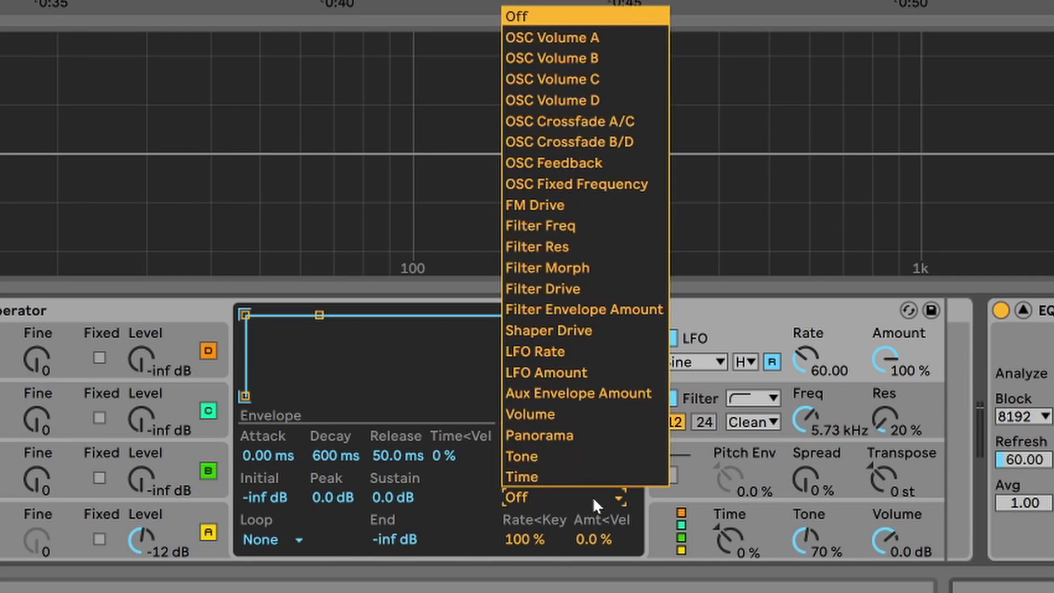
{"action": "left_click", "coordinate": [607, 39]}
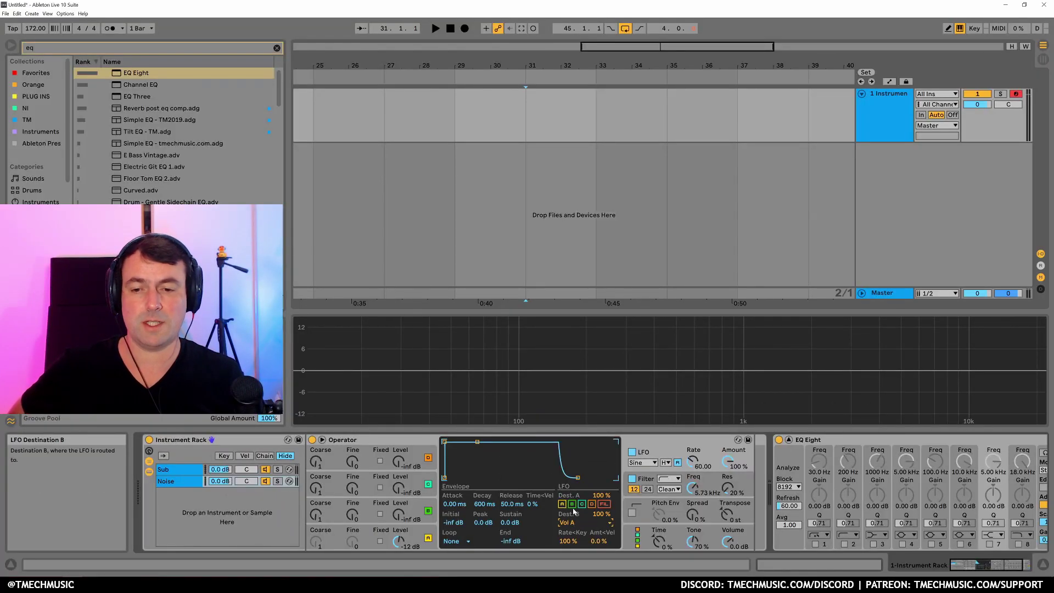
- Audition the layered sound by playing notes in different octaves, from C2 down to C-1 and back up to C0
{"action": "left_click", "coordinate": [648, 441]}
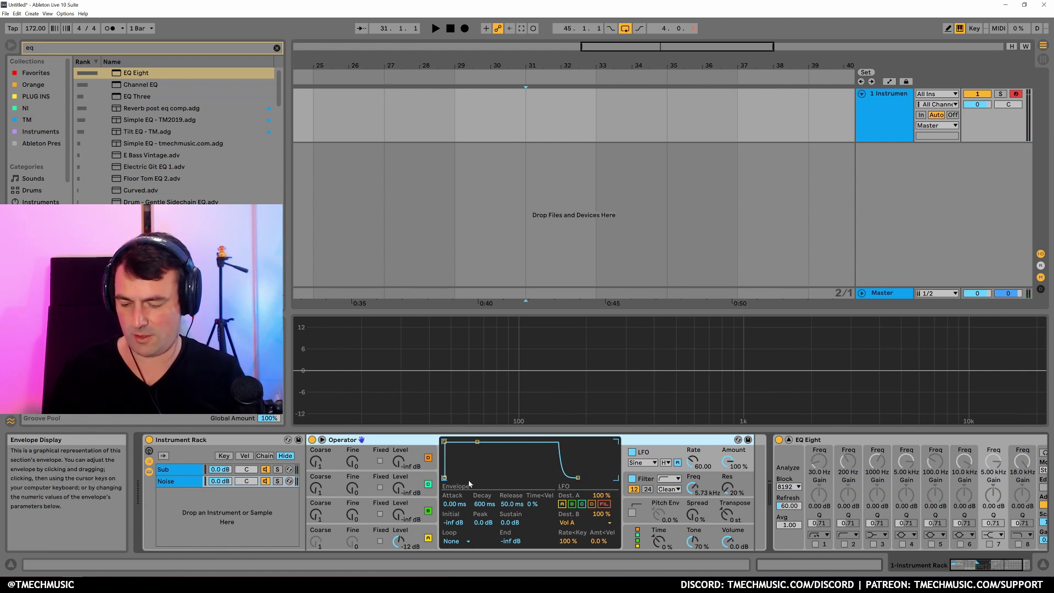
{"action": "key", "text": "z"}
{"action": "key", "text": "f"}
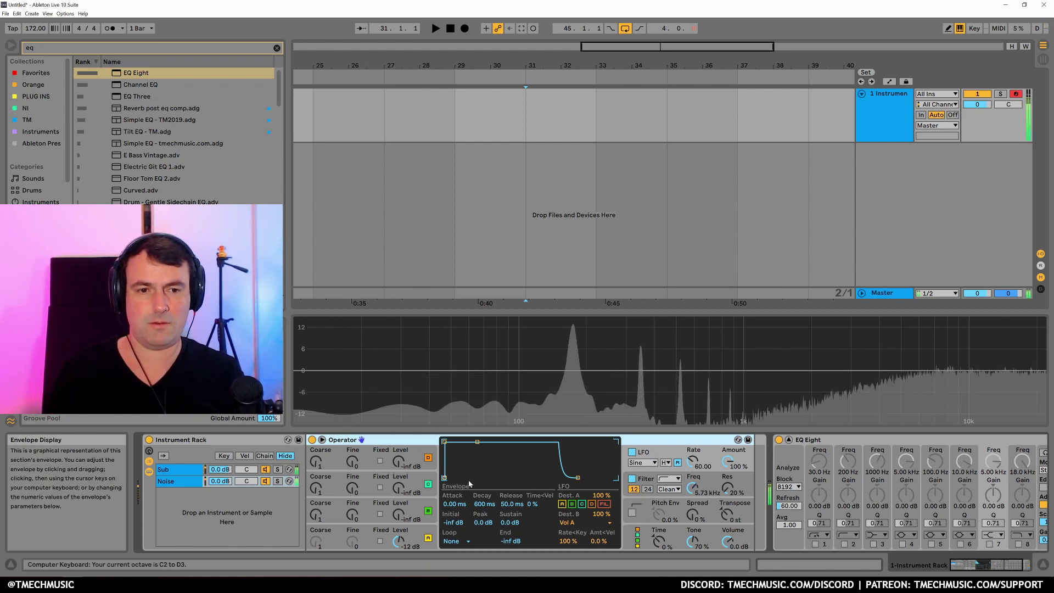
{"action": "key", "text": "z"}
{"action": "key", "text": "z"}
{"action": "key", "text": "z"}
{"action": "key", "text": "a"}
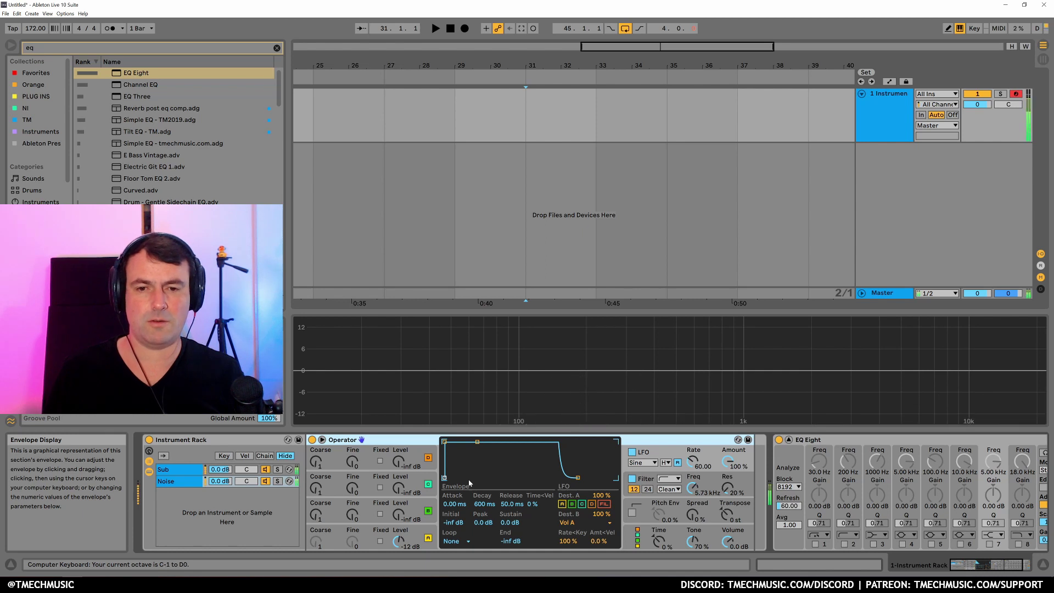
{"action": "key", "text": "x"}
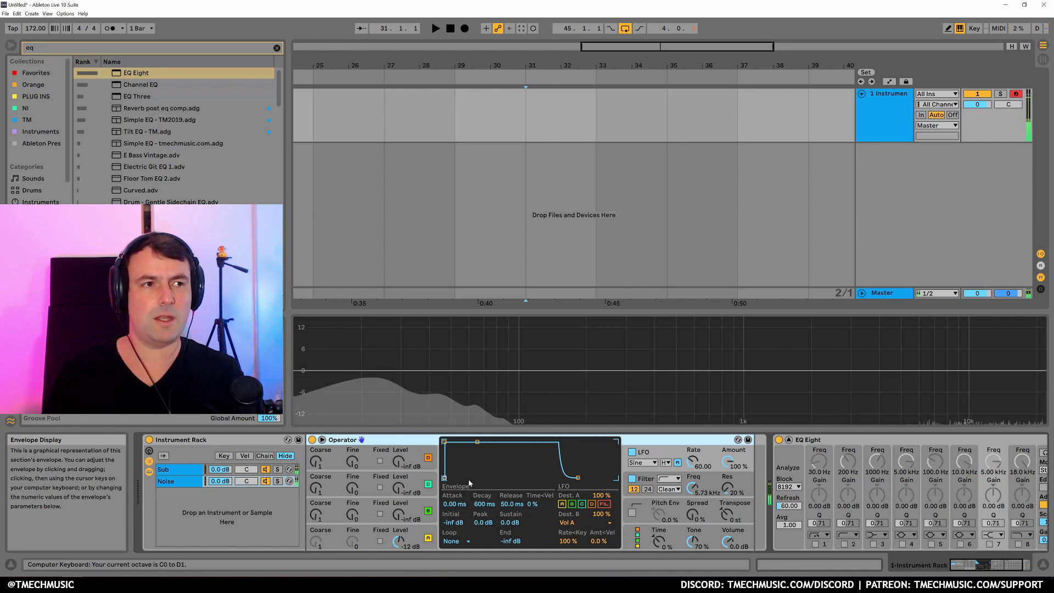
{"action": "key", "text": "f"}
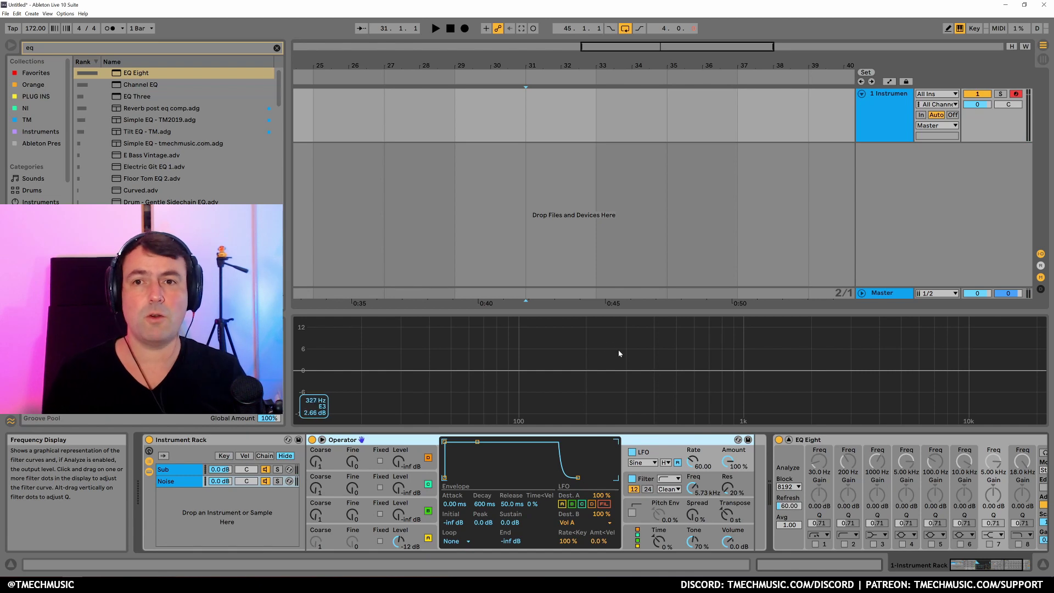
- Try a Saturator between the Instrument Rack and EQ Eight, and remove it again
{"action": "key", "text": "ctrl+f"}
{"action": "type", "text": "sat"}
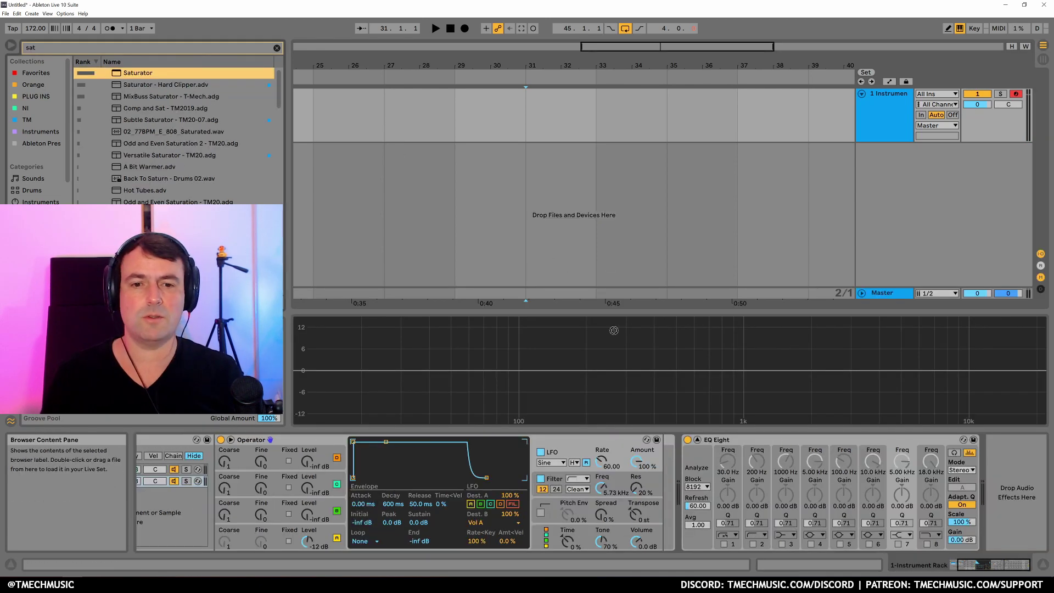
{"action": "left_click_drag", "start_coordinate": [614, 329], "coordinate": [684, 470]}
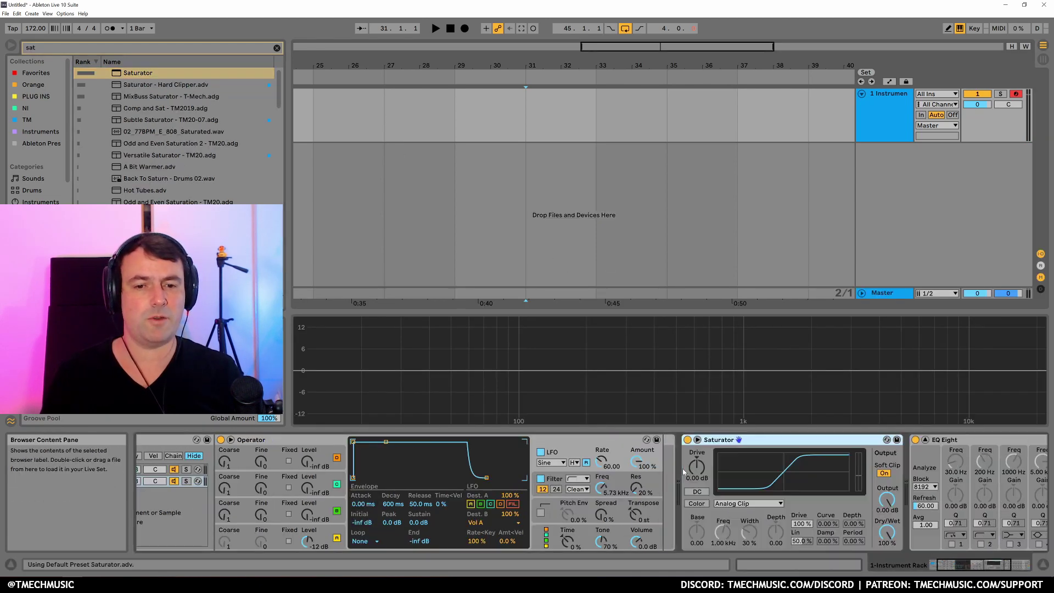
{"action": "left_click", "coordinate": [716, 443]}
{"action": "key", "text": "Delete"}
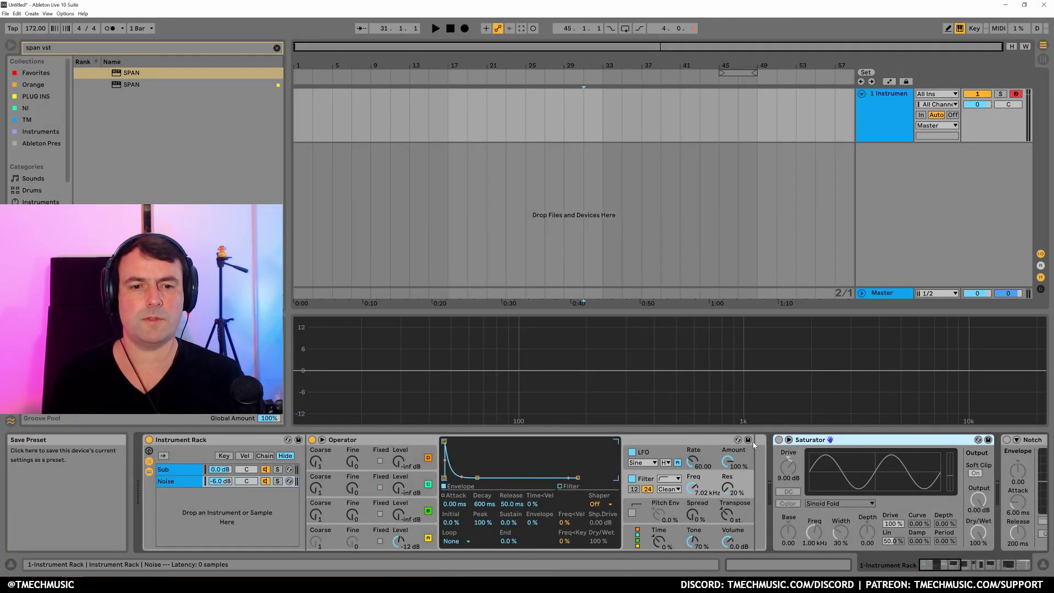
- Activate the Sinoid Fold Saturator that directly follows the Instrument Rack
{"action": "left_click", "coordinate": [756, 444]}
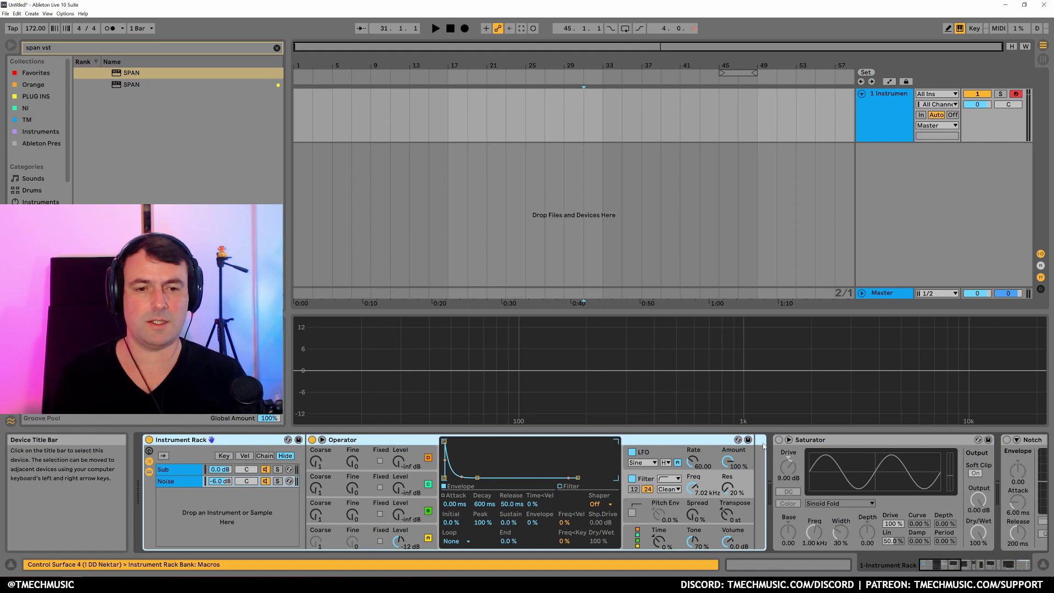
{"action": "left_click", "coordinate": [872, 459]}
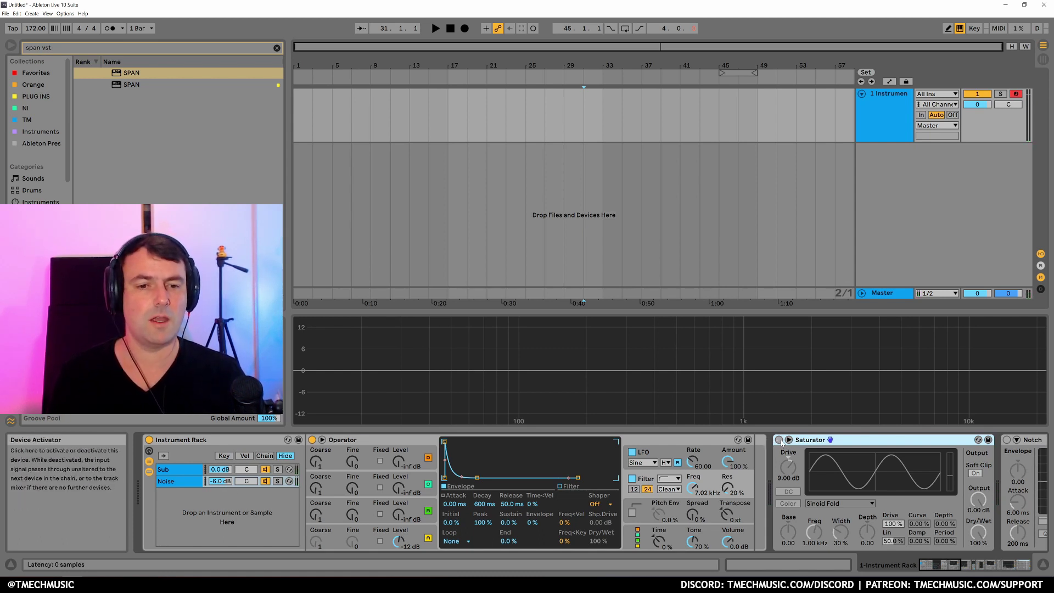
{"action": "left_click", "coordinate": [778, 440]}
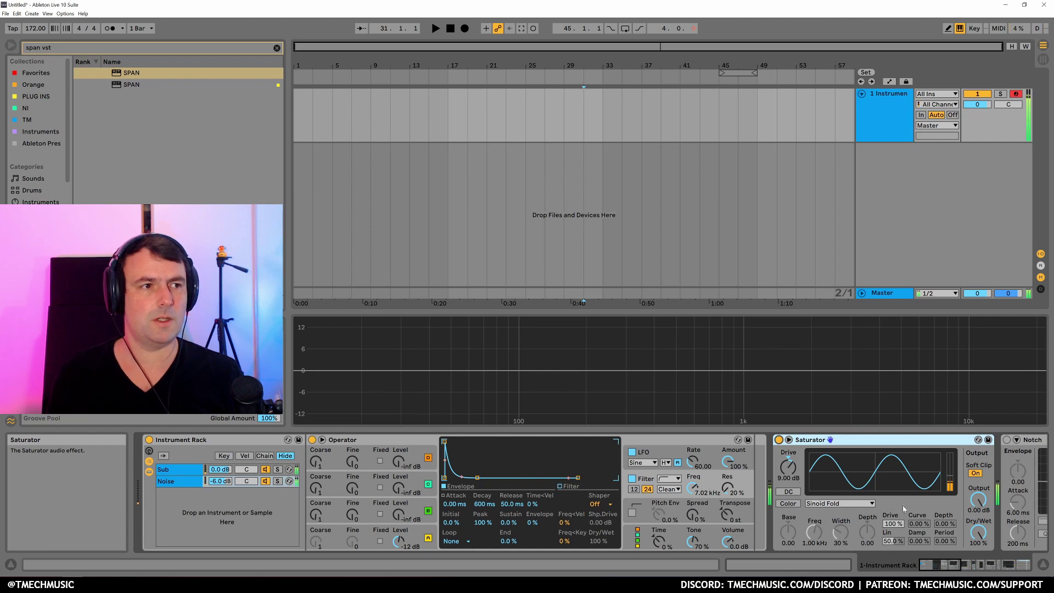
{"action": "left_click", "coordinate": [967, 564]}
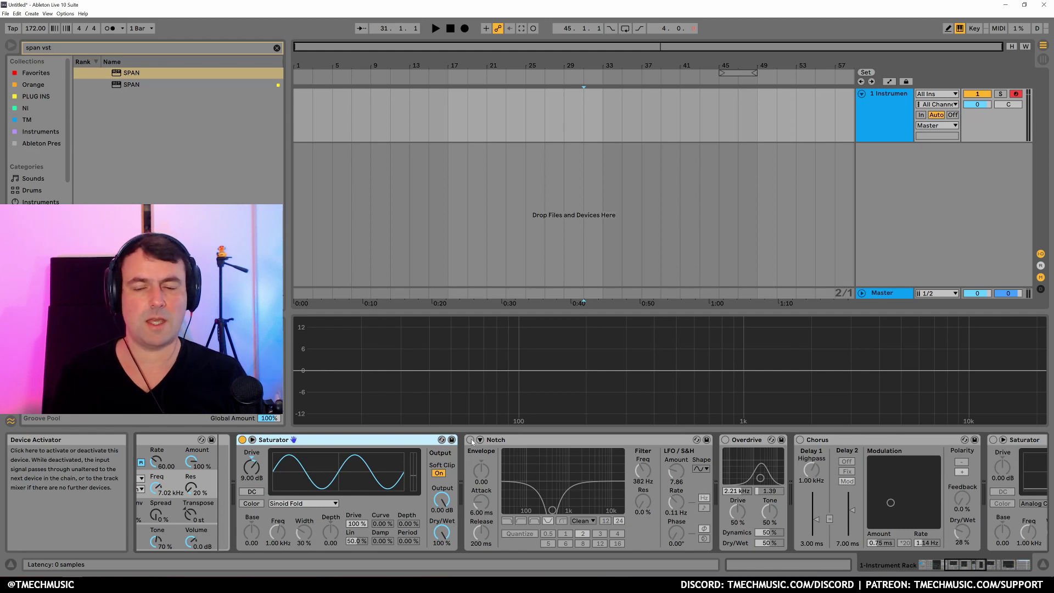
- Activate the Notch filter and the Overdrive, comparing the sound with each effect bypassed and engaged
{"action": "left_click", "coordinate": [471, 440]}
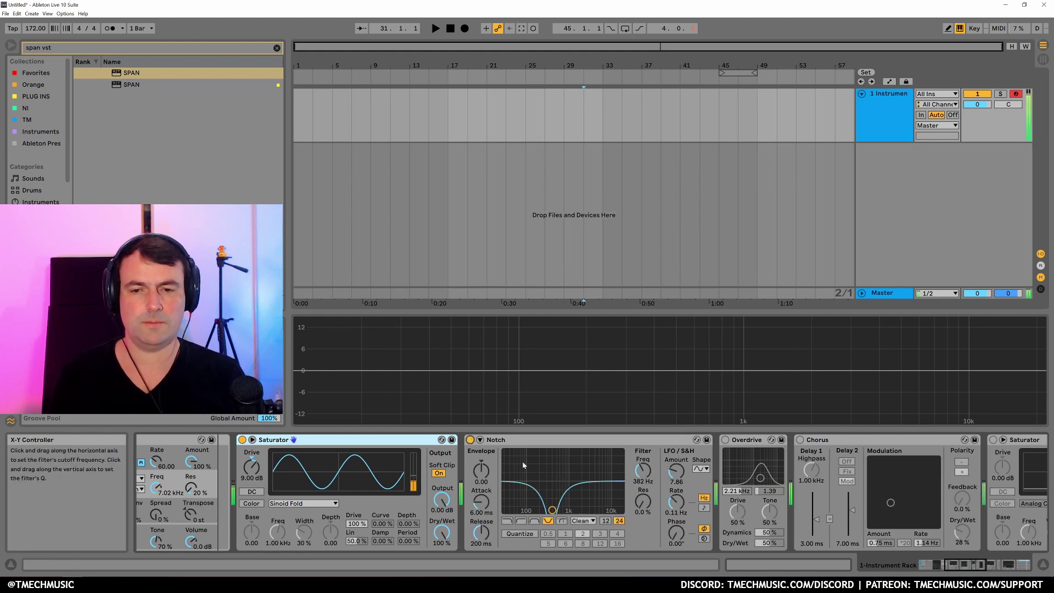
{"action": "left_click", "coordinate": [470, 440]}
{"action": "left_click", "coordinate": [470, 440]}
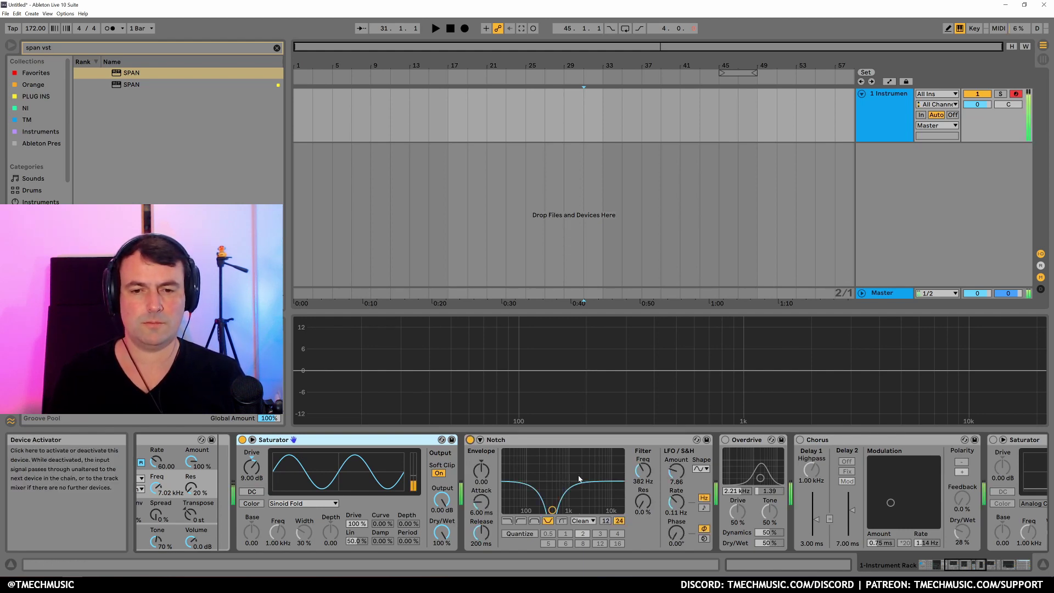
{"action": "left_click", "coordinate": [725, 439]}
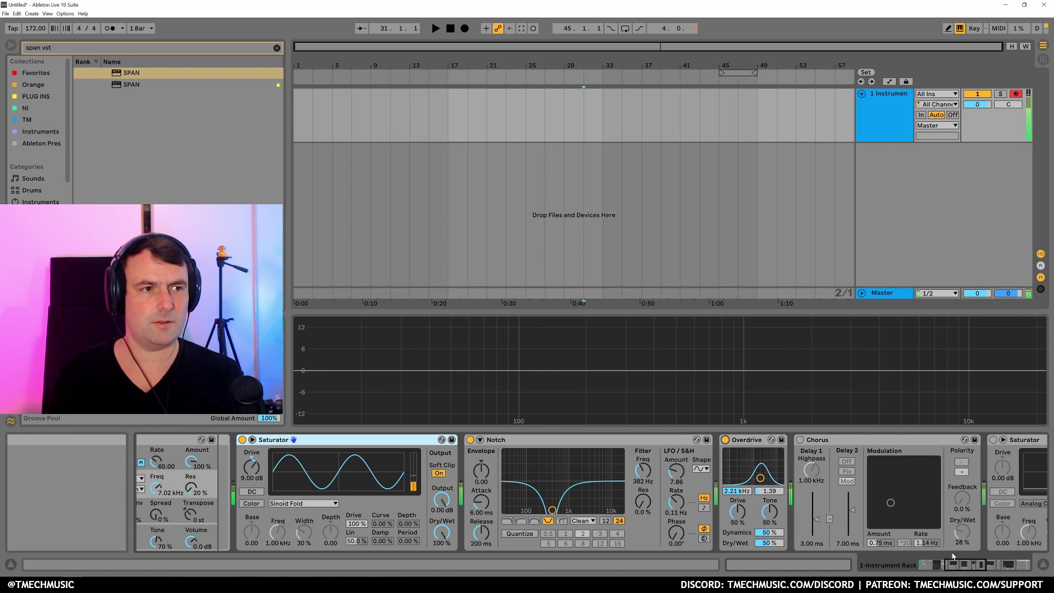
{"action": "left_click", "coordinate": [725, 439]}
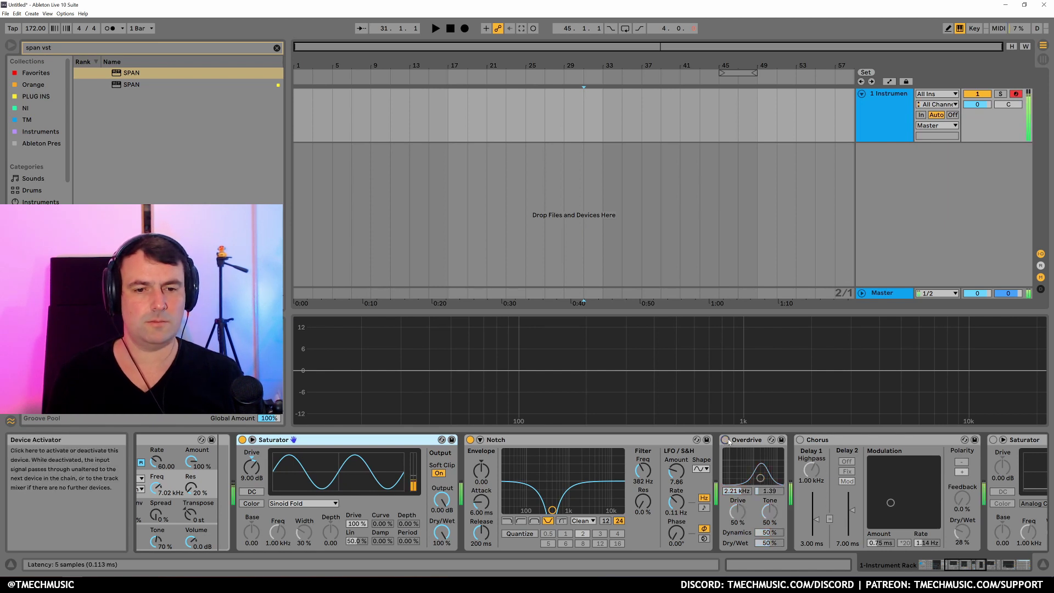
{"action": "left_click", "coordinate": [726, 440]}
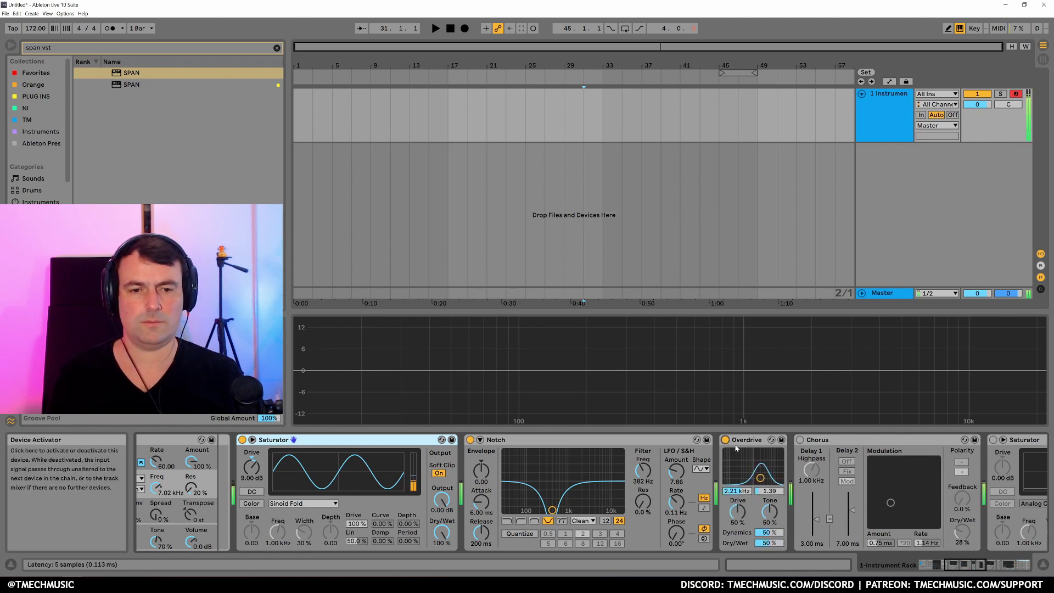
- Activate the Chorus after the Overdrive and compare the sound with it bypassed and engaged
{"action": "left_click", "coordinate": [965, 564]}
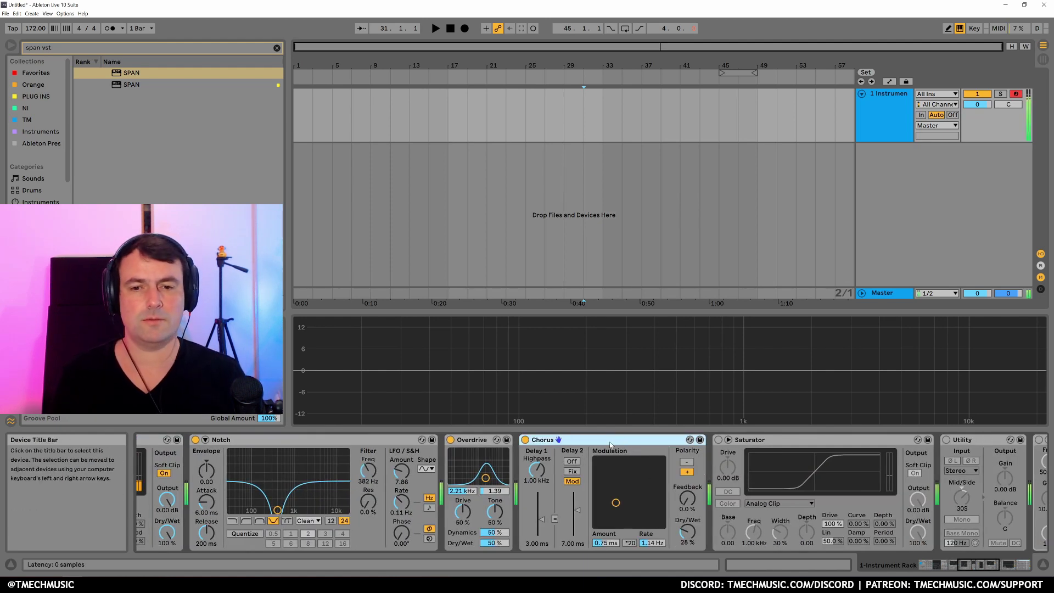
{"action": "left_click", "coordinate": [525, 440]}
{"action": "left_click", "coordinate": [525, 439]}
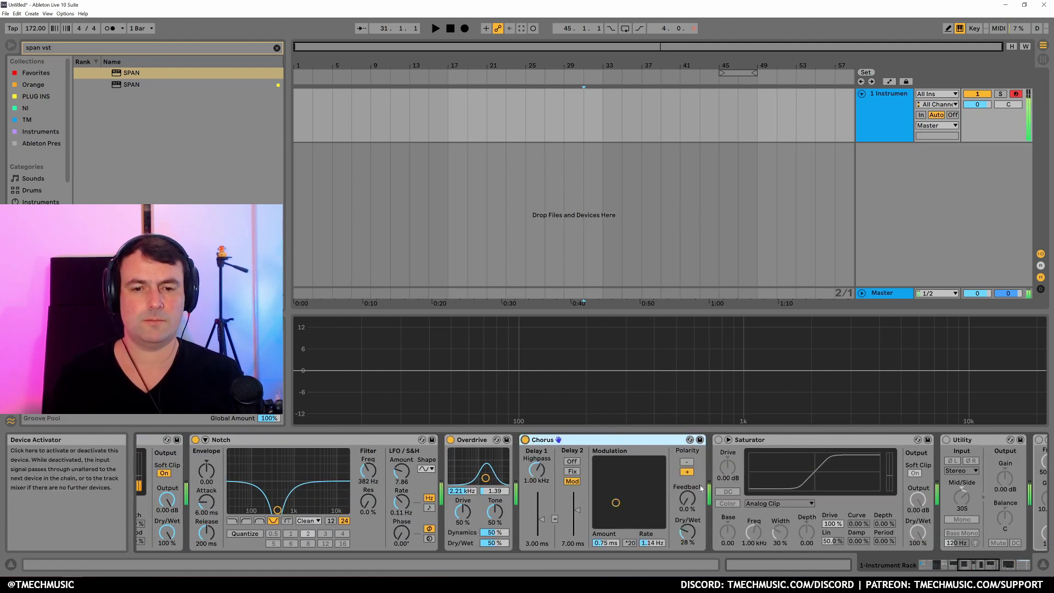
- Activate the Analog Clip Saturator and the Utility, comparing the sound with the Utility bypassed and engaged
{"action": "left_click", "coordinate": [995, 565]}
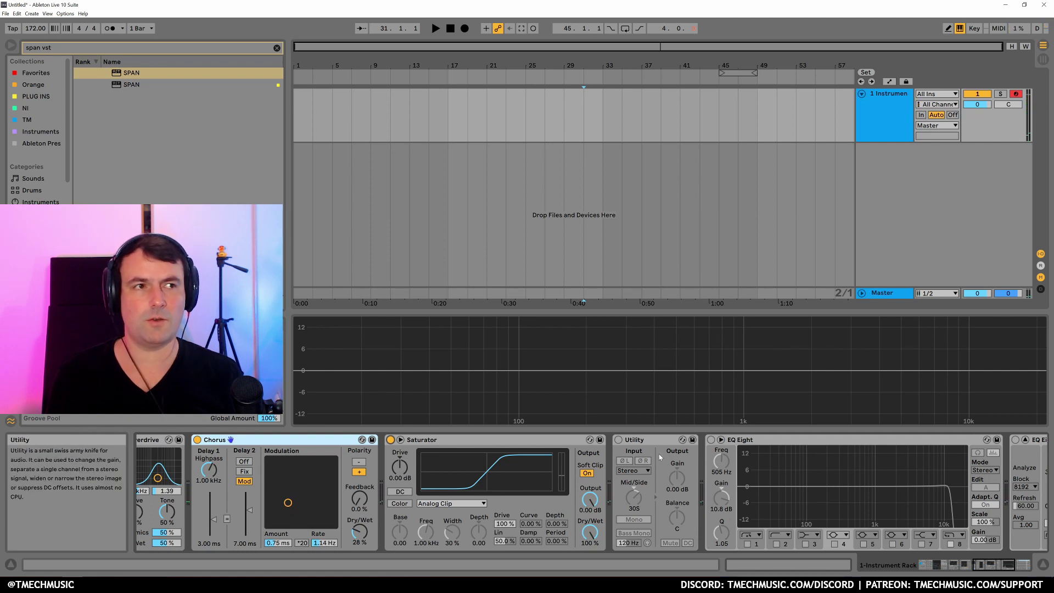
{"action": "left_click", "coordinate": [619, 440]}
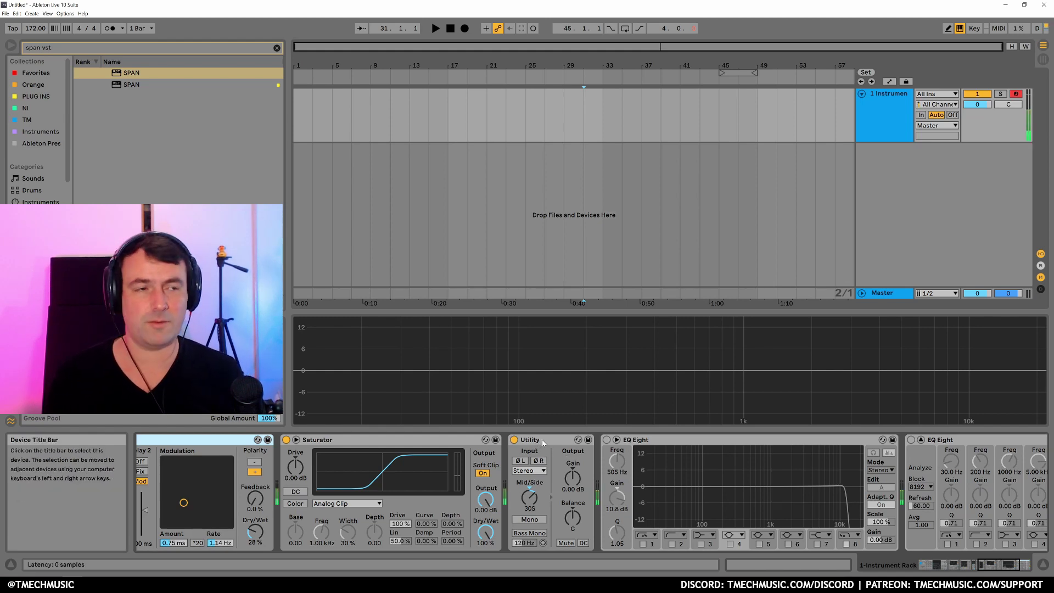
{"action": "left_click", "coordinate": [513, 439]}
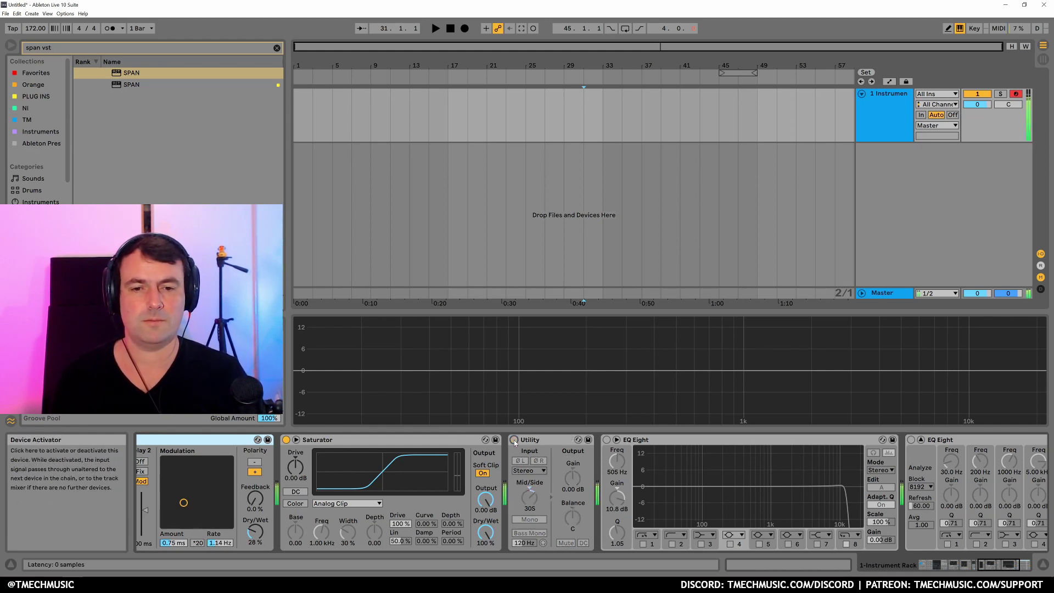
{"action": "left_click", "coordinate": [514, 440]}
- Activate the two EQ Eight devices that follow the Utility at the end of the chain
{"action": "left_click", "coordinate": [607, 439]}
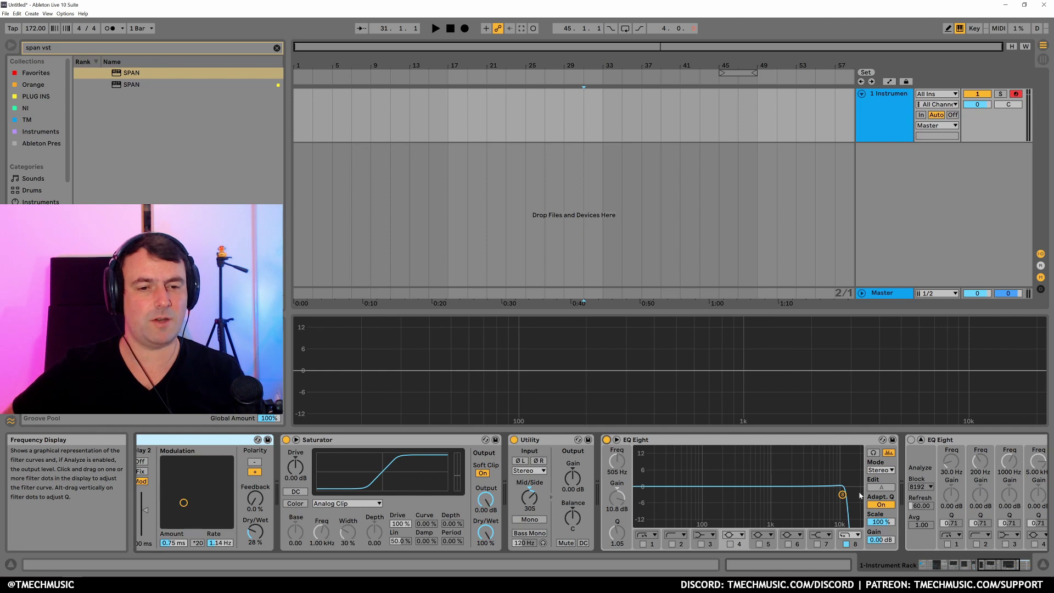
{"action": "left_click", "coordinate": [992, 566]}
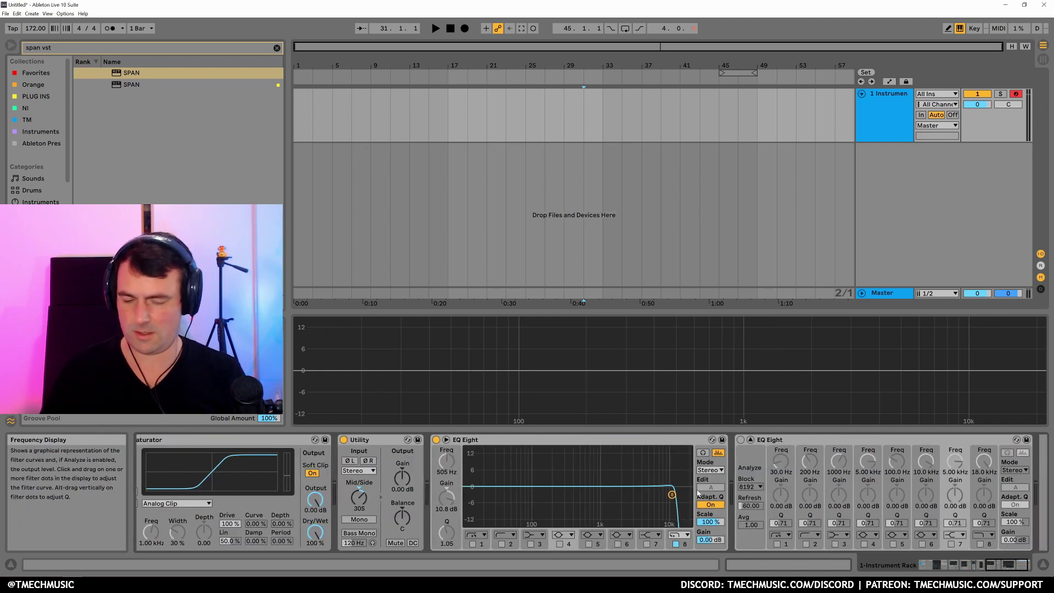
{"action": "left_click", "coordinate": [741, 439]}
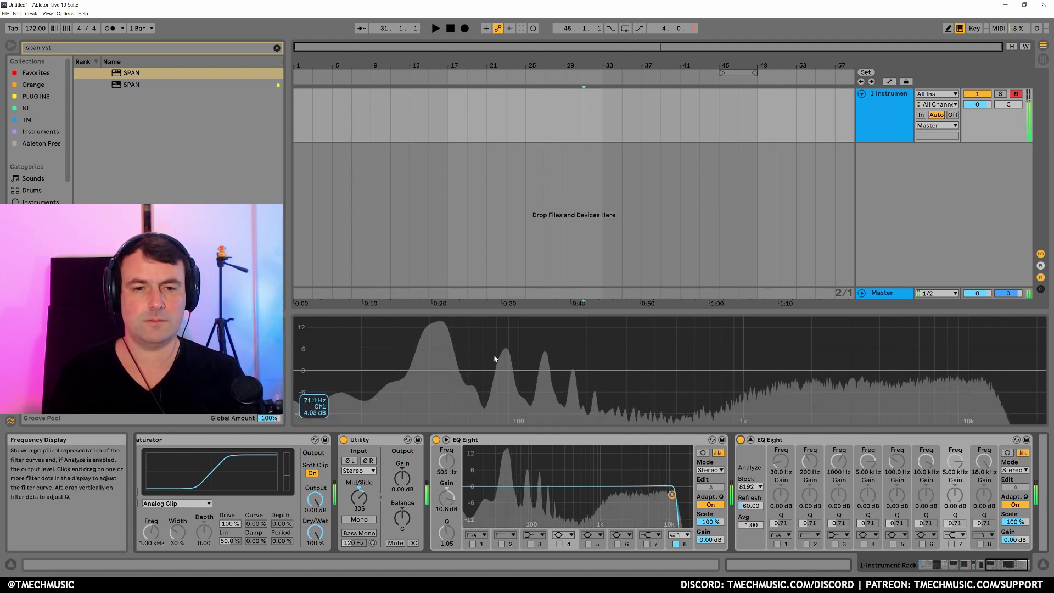
- Select all effects from the last EQ Eight back to the Sinoid Fold Saturator and compare the sound with them bypassed and engaged
{"action": "left_click", "coordinate": [889, 441]}
{"action": "key", "text": "shift+Left"}
{"action": "key", "text": "shift+Left"}
{"action": "key", "text": "shift+Left"}
{"action": "key", "text": "shift+Left"}
{"action": "key", "text": "shift+Left"}
{"action": "key", "text": "shift+Left"}
{"action": "key", "text": "shift+Left"}
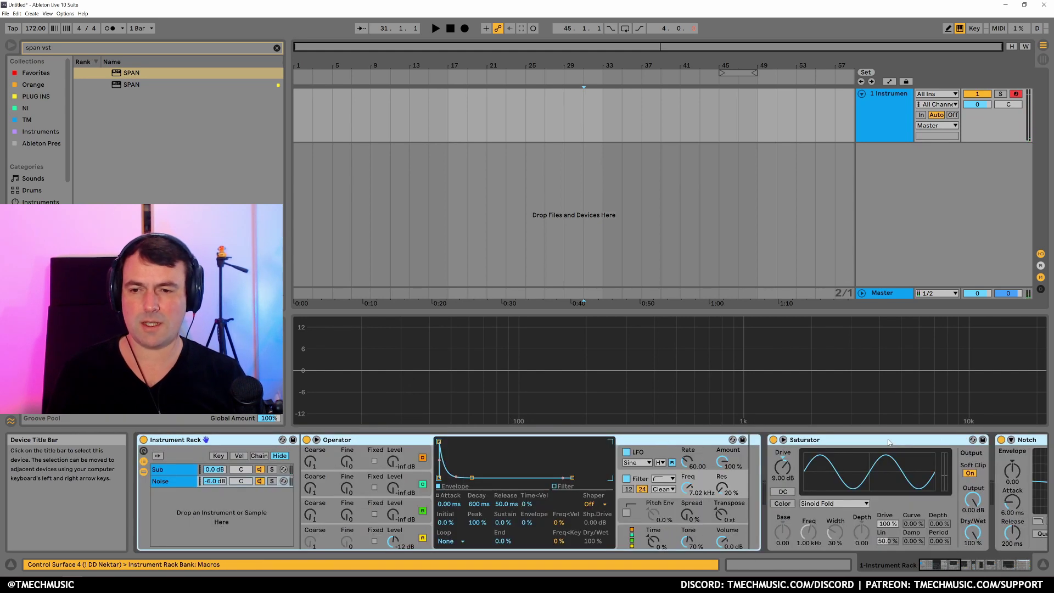
{"action": "key", "text": "shift+Right"}
{"action": "key", "text": "ctrl+0"}
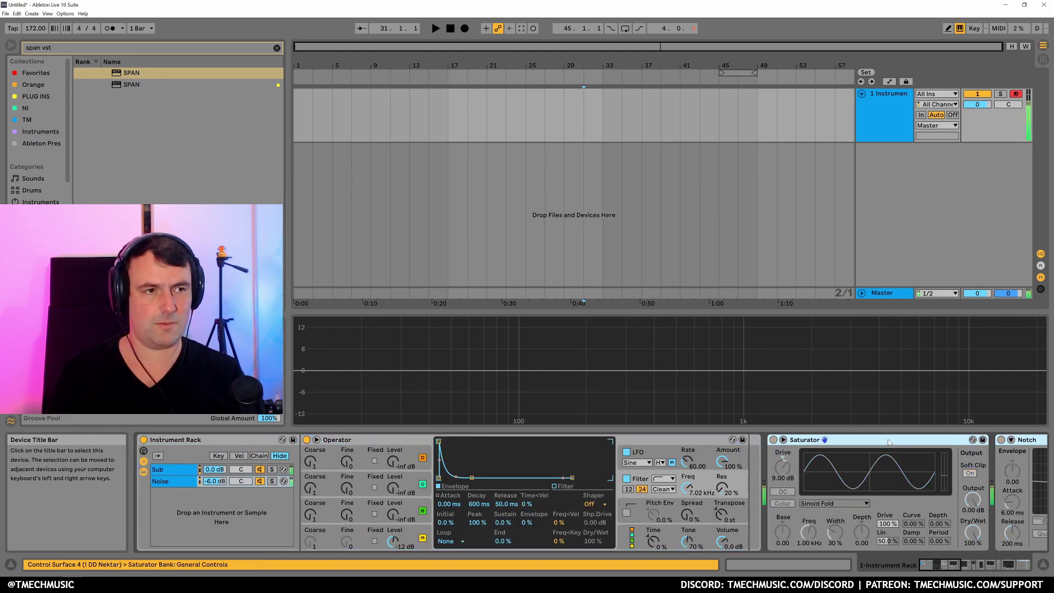
{"action": "key", "text": "ctrl+0"}
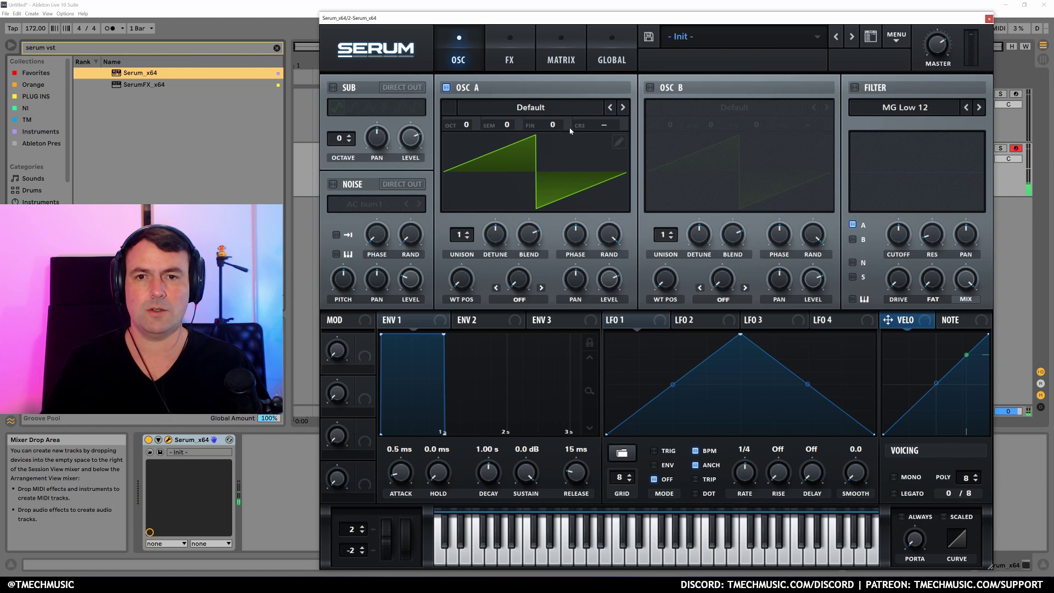
- Load the Analog wavetable Basic Shapes in Serum's OSC A and move its WT Pos to the triangle wave
{"action": "left_click", "coordinate": [533, 101]}
{"action": "mouse_move", "coordinate": [499, 122]}
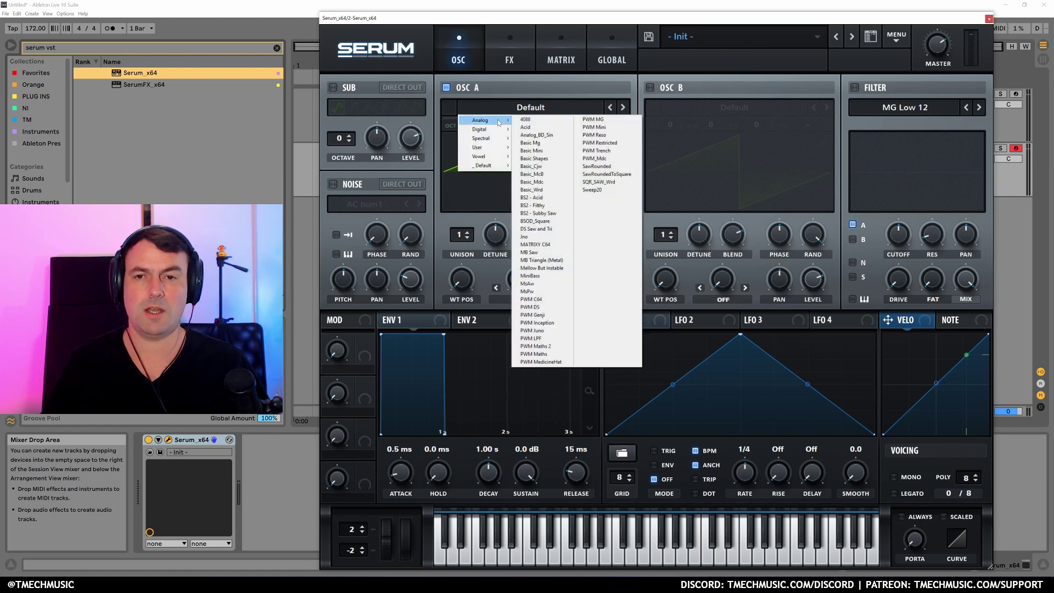
{"action": "left_click", "coordinate": [535, 158]}
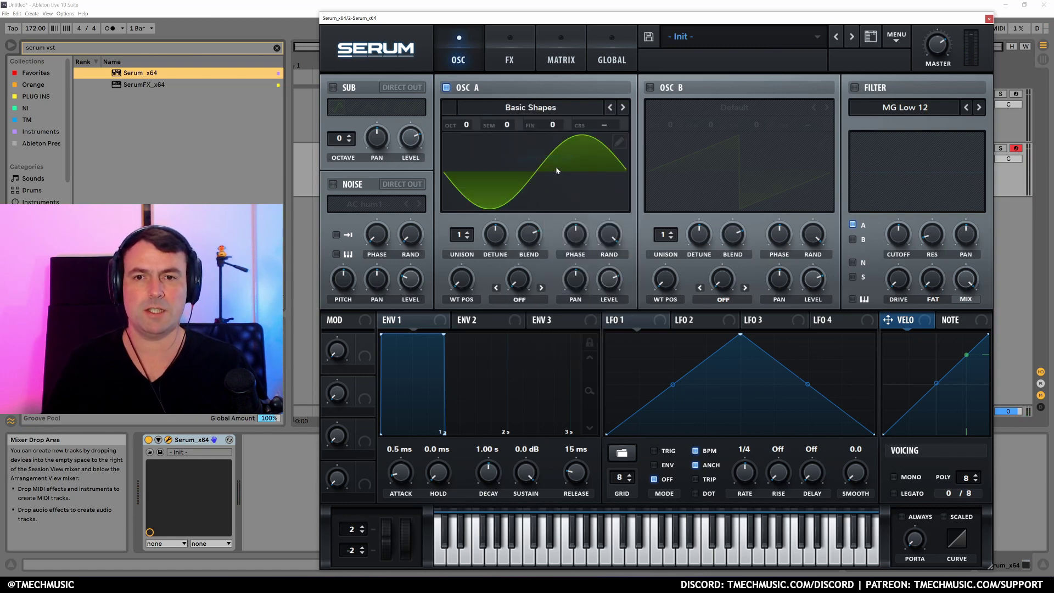
{"action": "left_click_drag", "start_coordinate": [461, 281], "coordinate": [469, 262]}
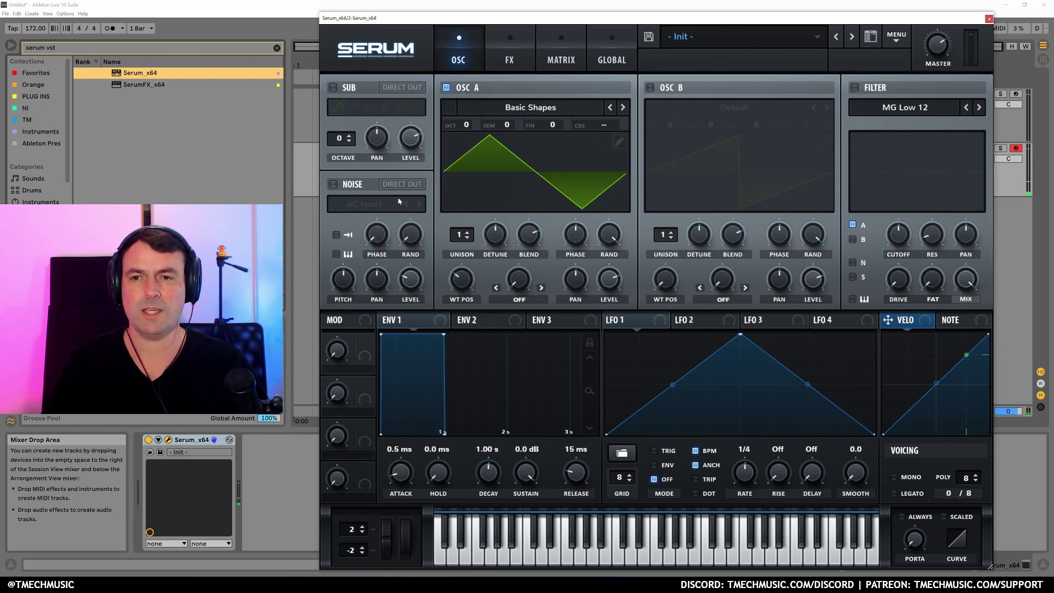
- Enable the noise oscillator and a High 12 filter, routing only the noise through the filter instead of oscillator A
{"action": "left_click", "coordinate": [332, 185]}
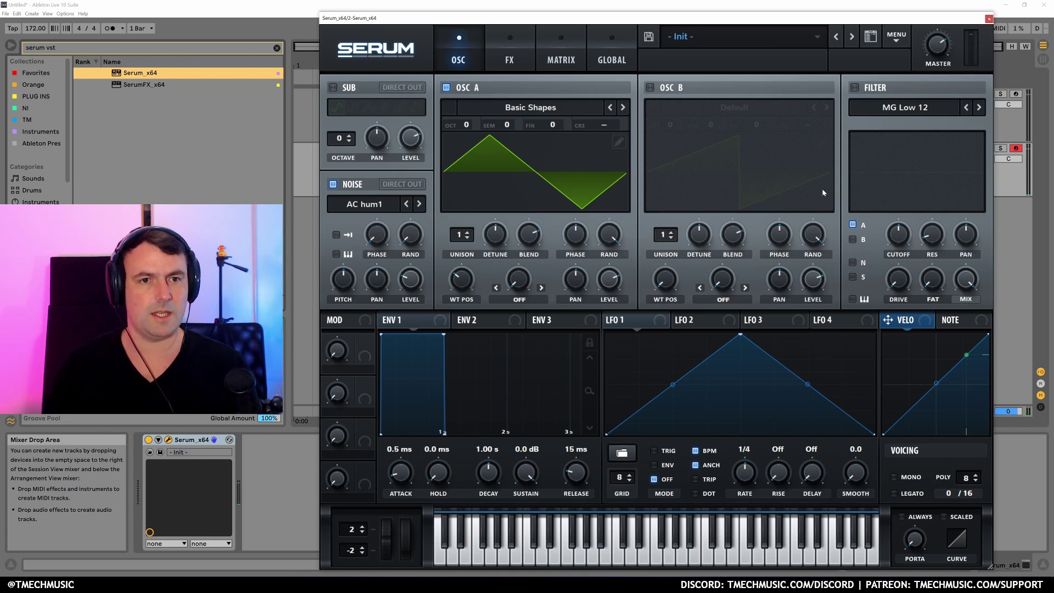
{"action": "left_click", "coordinate": [855, 88]}
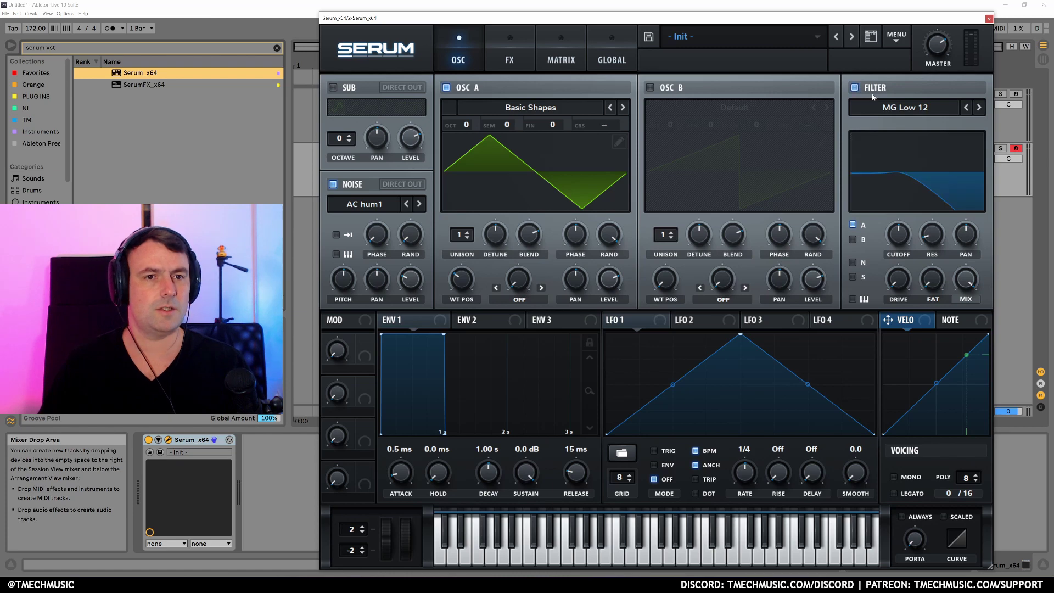
{"action": "left_click", "coordinate": [918, 111]}
{"action": "mouse_move", "coordinate": [892, 122]}
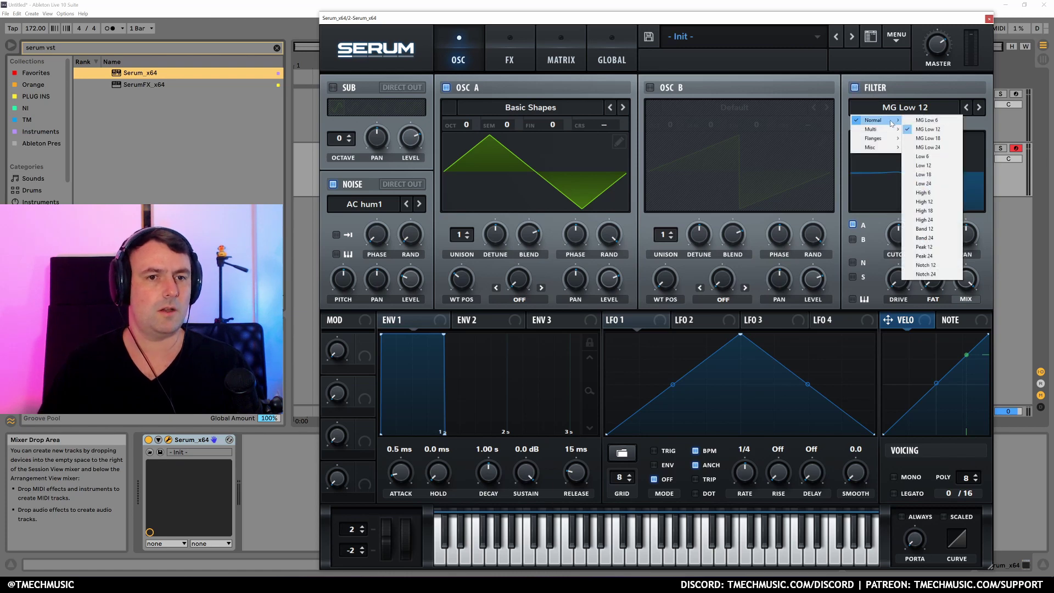
{"action": "left_click", "coordinate": [936, 202]}
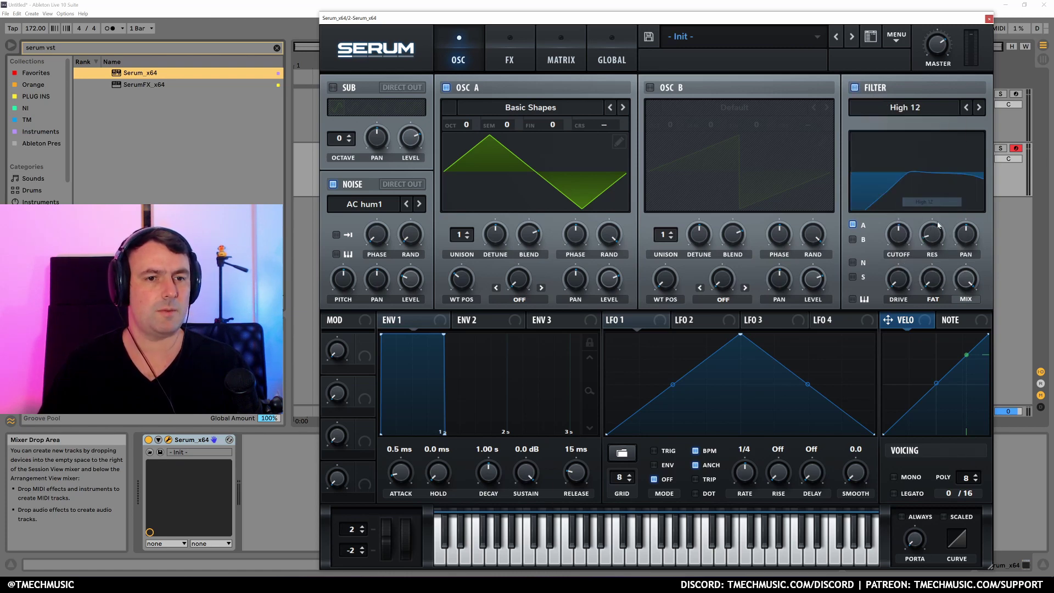
{"action": "left_click", "coordinate": [853, 225]}
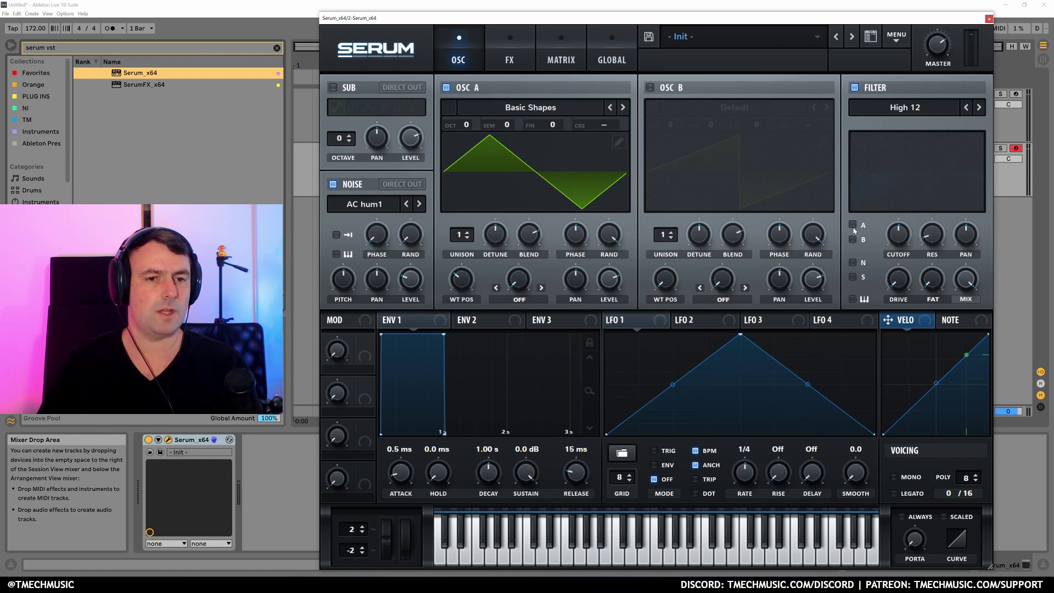
{"action": "left_click", "coordinate": [854, 264]}
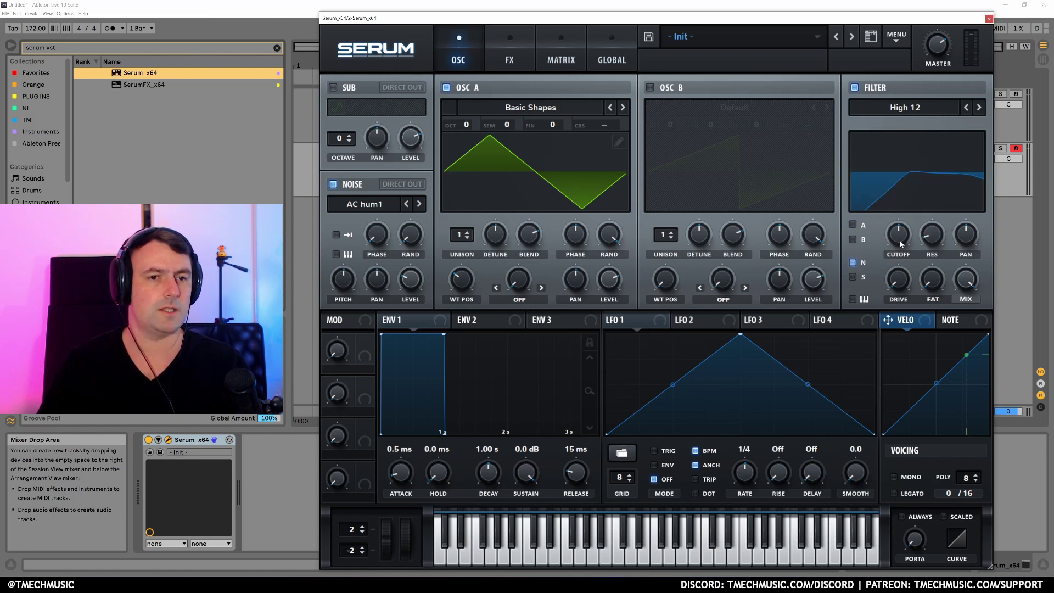
- Raise the High 12 filter's cutoff by ear to remove the low frequencies from the noise
{"action": "mouse_move", "coordinate": [900, 240]}
{"action": "scroll", "coordinate": [900, 240], "scroll_direction": "up", "scroll_amount": 5}
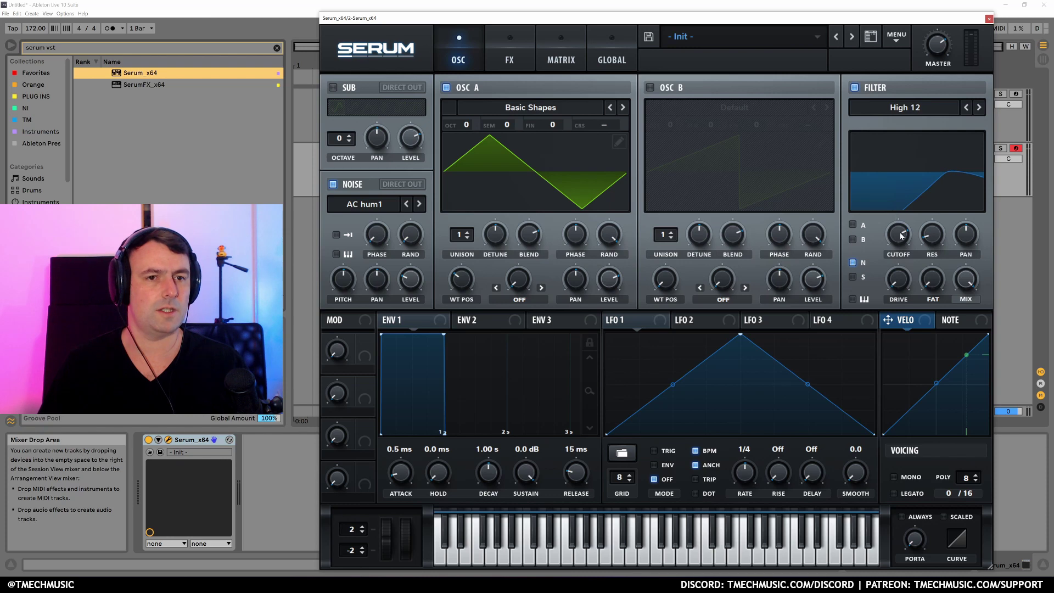
{"action": "scroll", "coordinate": [900, 236], "scroll_direction": "up", "scroll_amount": 3}
{"action": "scroll", "coordinate": [900, 237], "scroll_direction": "down", "scroll_amount": 6}
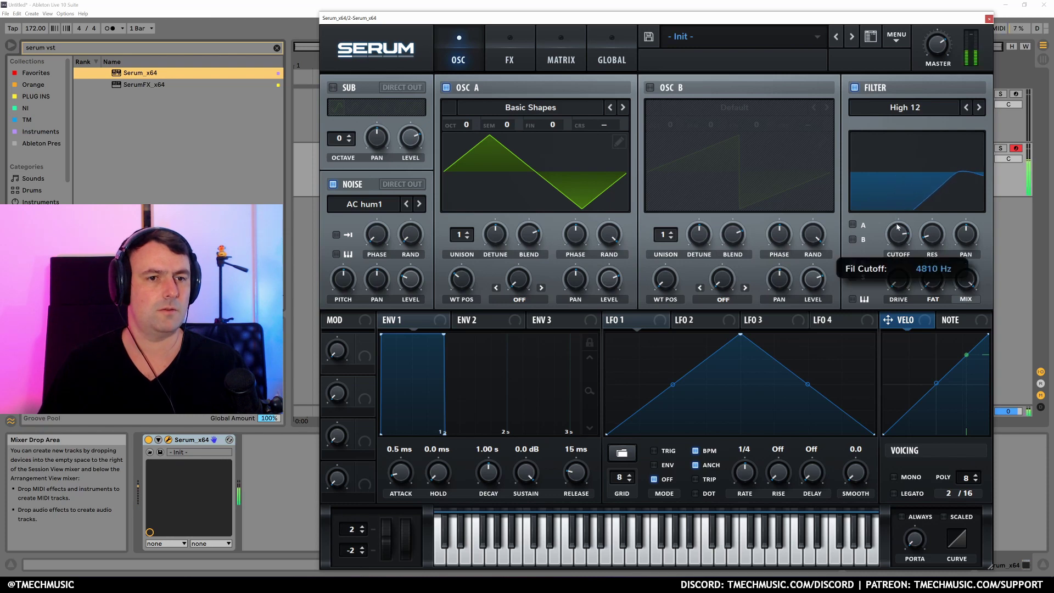
{"action": "scroll", "coordinate": [899, 239], "scroll_direction": "up", "scroll_amount": 1}
{"action": "scroll", "coordinate": [900, 239], "scroll_direction": "down", "scroll_amount": 2}
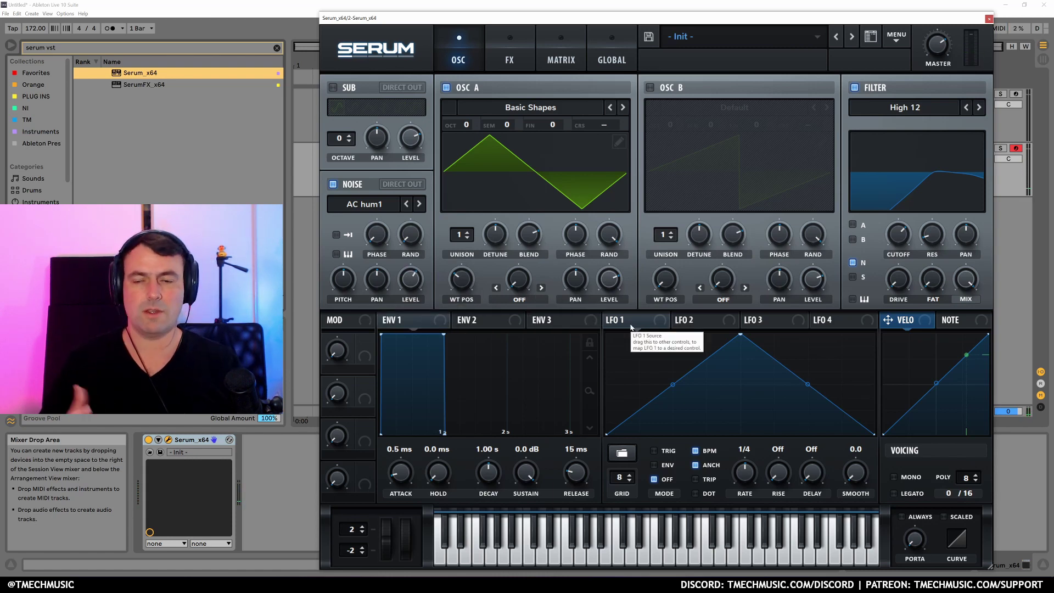
- Set LFO 1 to Trig mode and turn off its BPM sync
{"action": "left_click", "coordinate": [649, 321]}
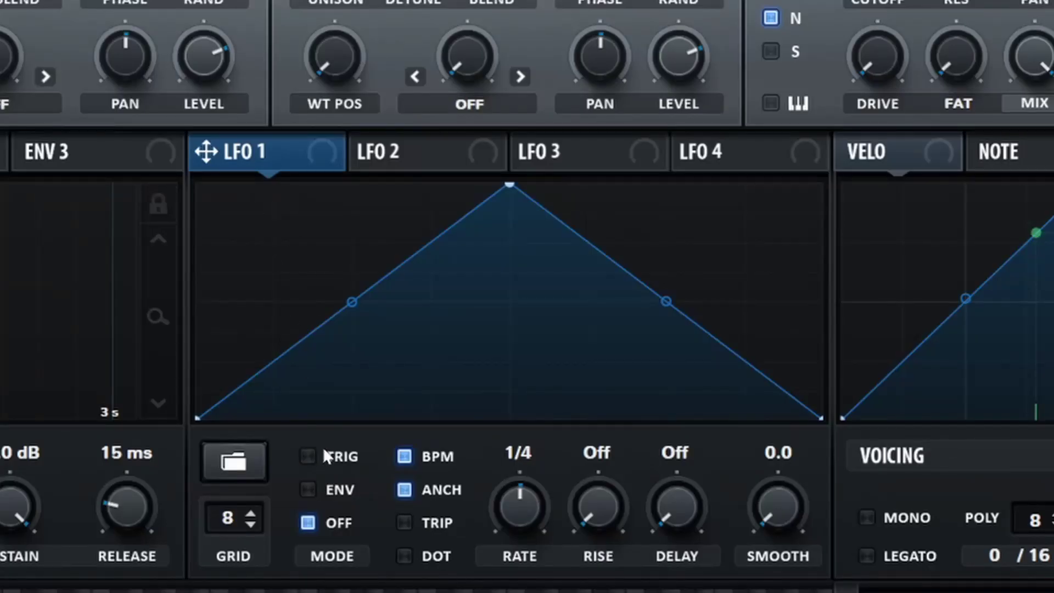
{"action": "left_click", "coordinate": [308, 455]}
{"action": "left_click", "coordinate": [404, 456]}
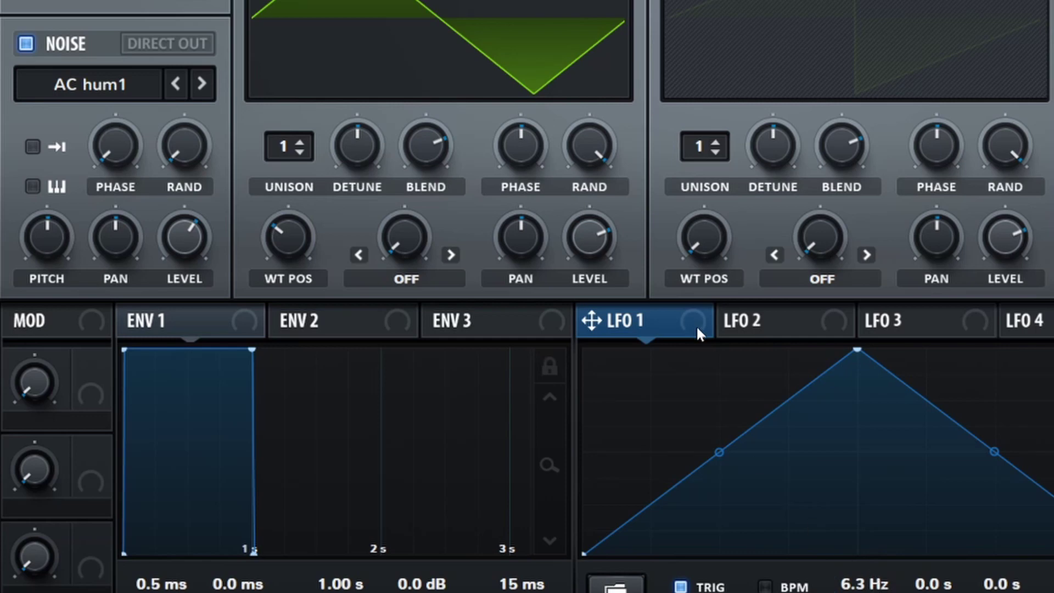
- Modulate a raised Noise Level with LFO 1, sweeping downward to the minimum, and set the LFO rate to 44.3 Hz
{"action": "mouse_move", "coordinate": [179, 241]}
{"action": "left_mouse_down"}
{"action": "mouse_move", "coordinate": [191, 238]}
{"action": "mouse_move", "coordinate": [188, 256]}
{"action": "left_mouse_up"}
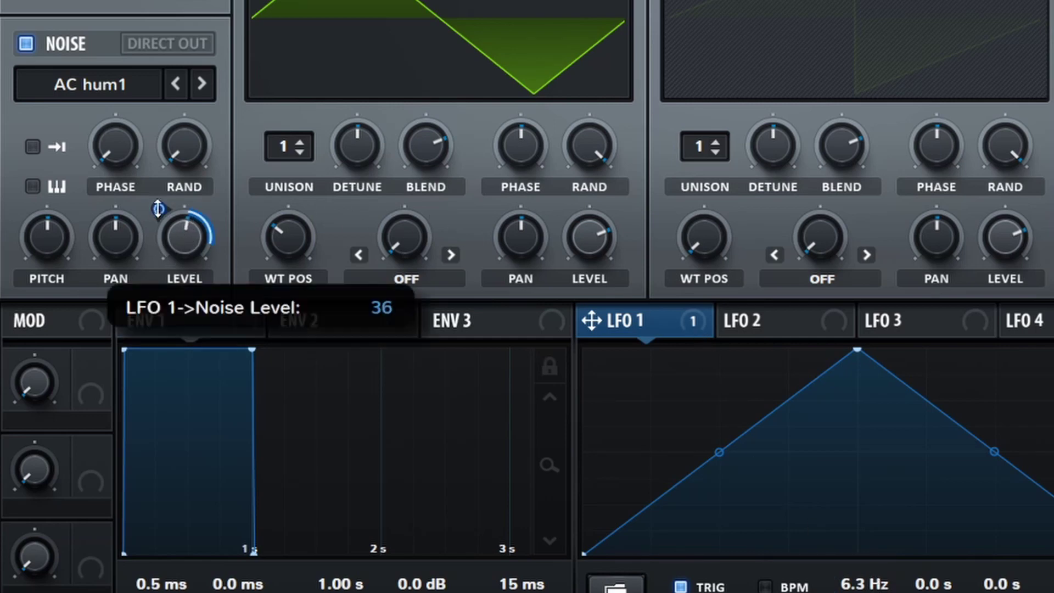
{"action": "left_click_drag", "start_coordinate": [159, 208], "coordinate": [192, 318]}
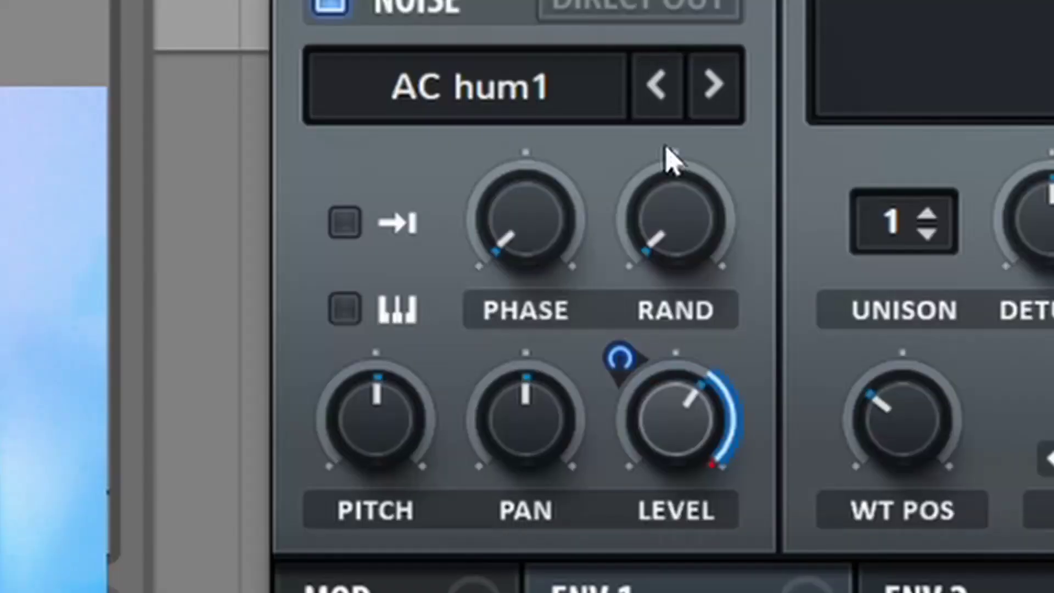
{"action": "left_click_drag", "start_coordinate": [413, 306], "coordinate": [413, 340]}
{"action": "left_click_drag", "start_coordinate": [623, 425], "coordinate": [705, 150]}
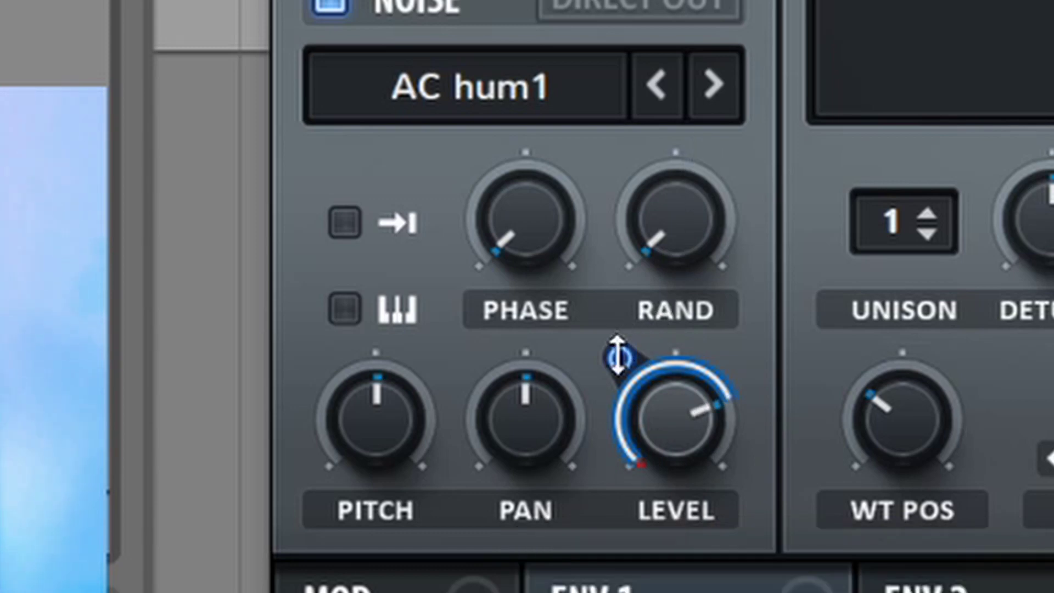
{"action": "left_click_drag", "start_coordinate": [619, 353], "coordinate": [630, 332]}
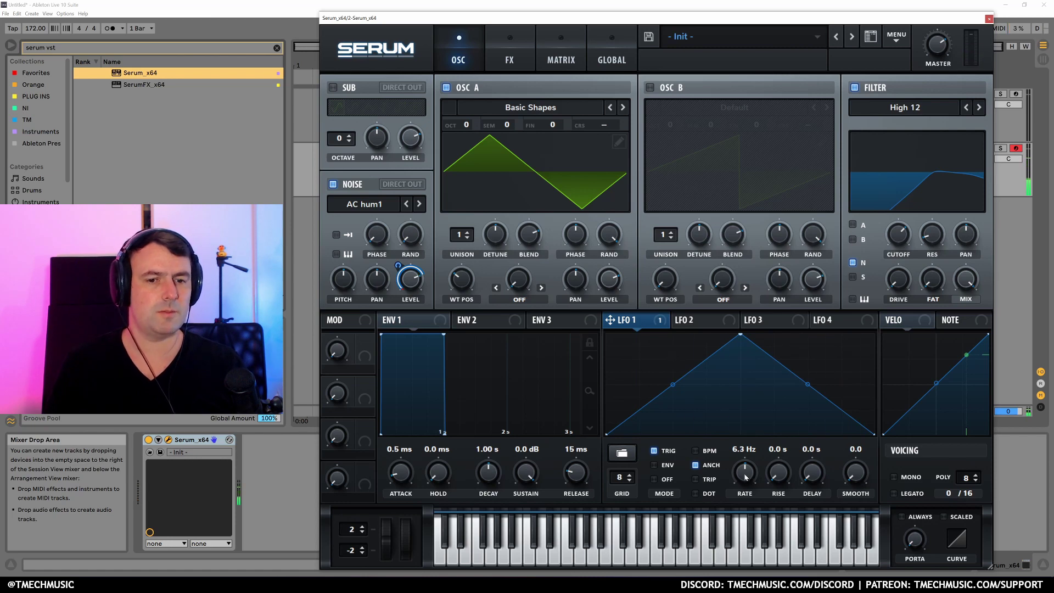
{"action": "left_click_drag", "start_coordinate": [745, 476], "coordinate": [750, 472]}
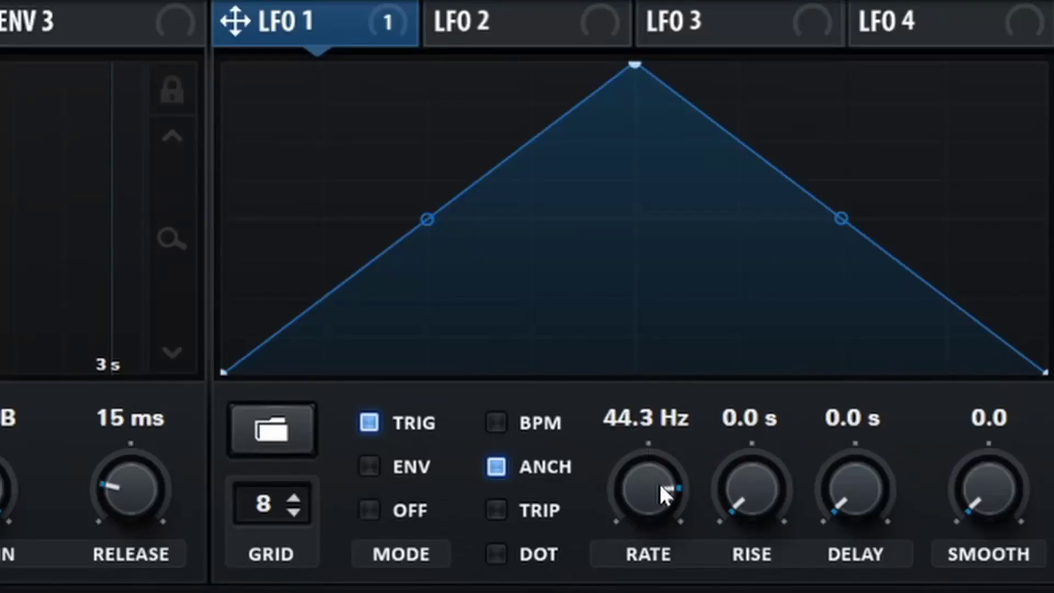
- Set LFO 1's rate to 44.6 Hz
{"action": "left_click_drag", "start_coordinate": [660, 483], "coordinate": [660, 482]}
{"action": "double_click", "coordinate": [642, 420]}
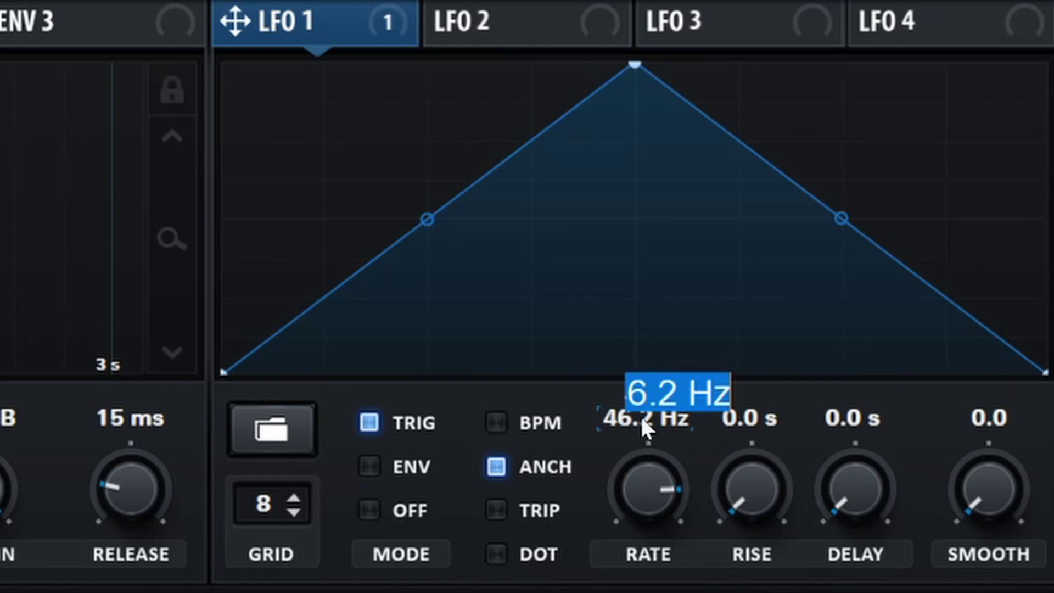
{"action": "type", "text": "44.6"}
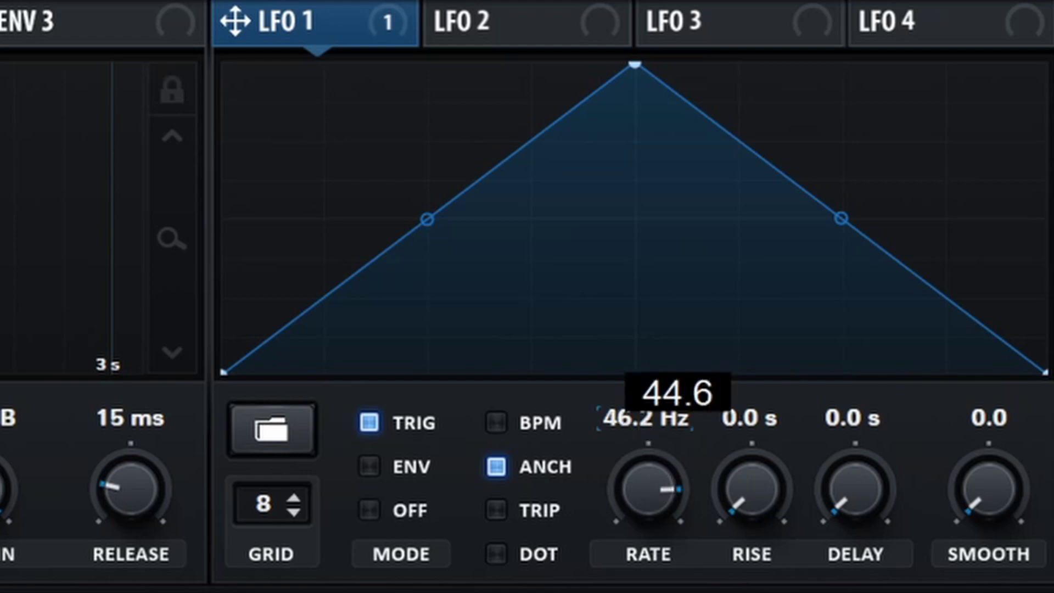
{"action": "key", "text": "Return"}
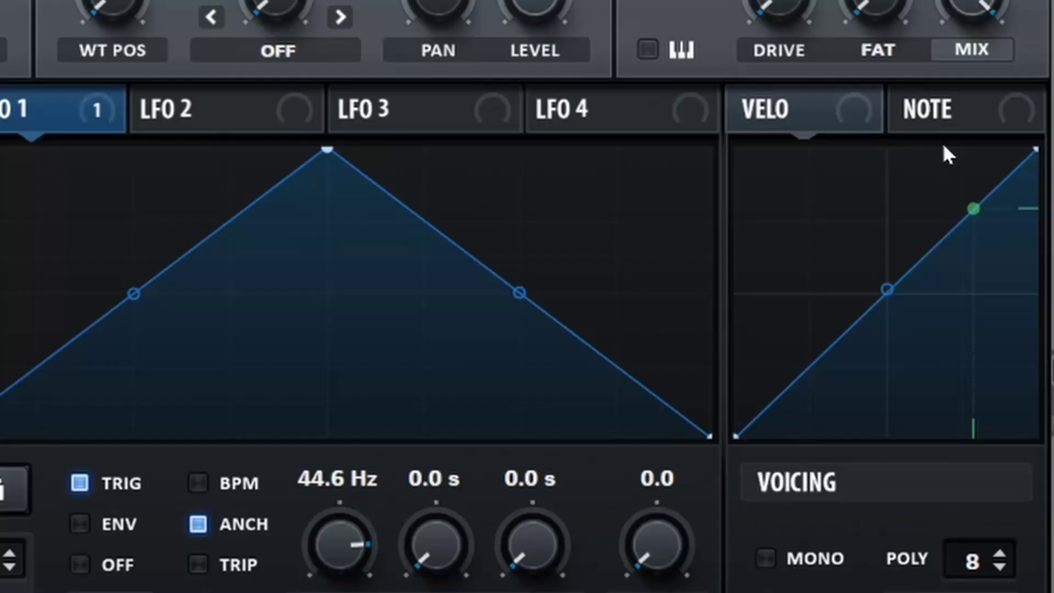
- Assign the Note source to modulate LFO 1's rate and fine-tune the High 12 filter's cutoff by ear
{"action": "left_click_drag", "start_coordinate": [958, 324], "coordinate": [761, 448]}
{"action": "left_click_drag", "start_coordinate": [397, 500], "coordinate": [341, 549]}
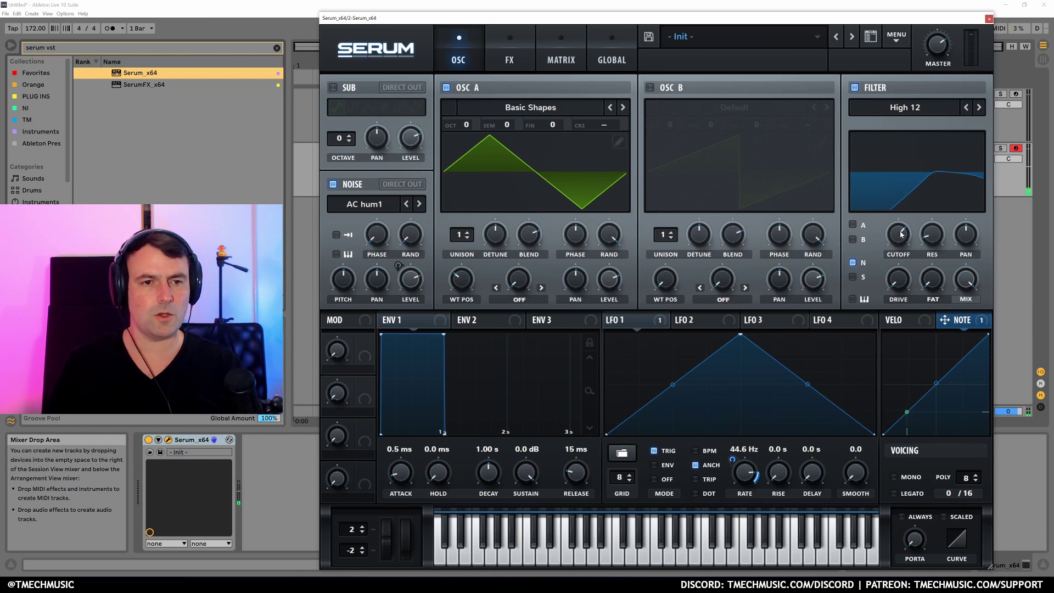
{"action": "mouse_move", "coordinate": [900, 236]}
{"action": "left_mouse_down"}
{"action": "mouse_move", "coordinate": [900, 254]}
{"action": "mouse_move", "coordinate": [901, 236]}
{"action": "left_mouse_up"}
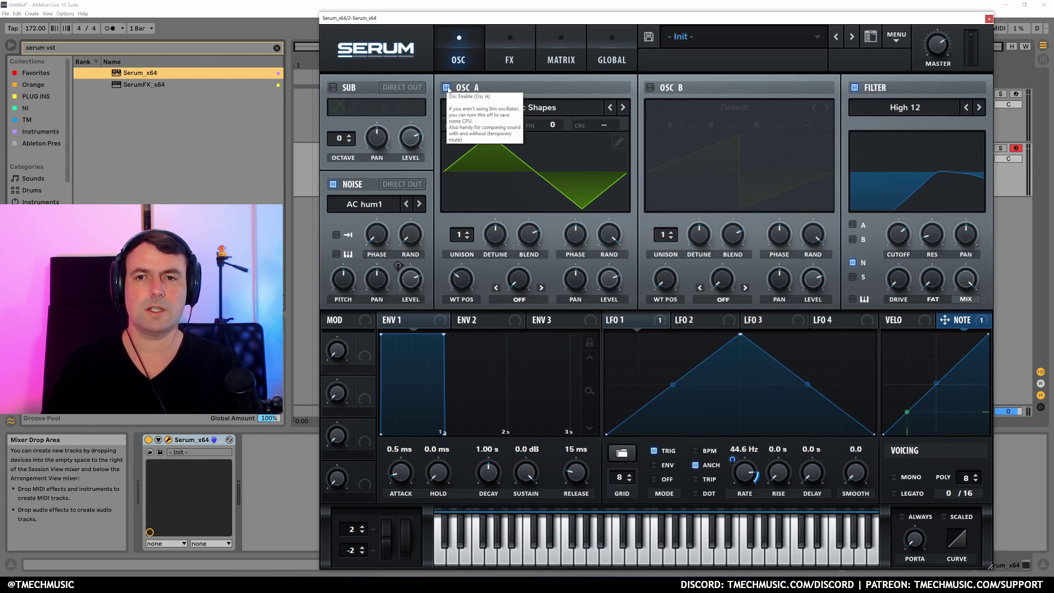
- Turn off oscillator A and enable the sub oscillator with a triangle waveform in its place
{"action": "left_click", "coordinate": [446, 88]}
{"action": "left_click", "coordinate": [333, 88]}
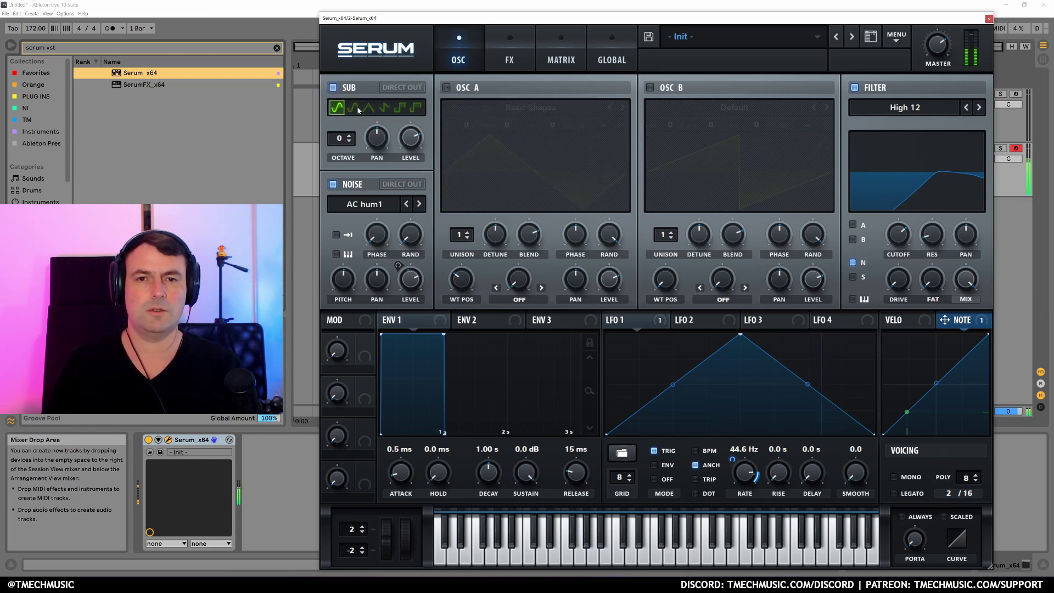
{"action": "left_click", "coordinate": [368, 107]}
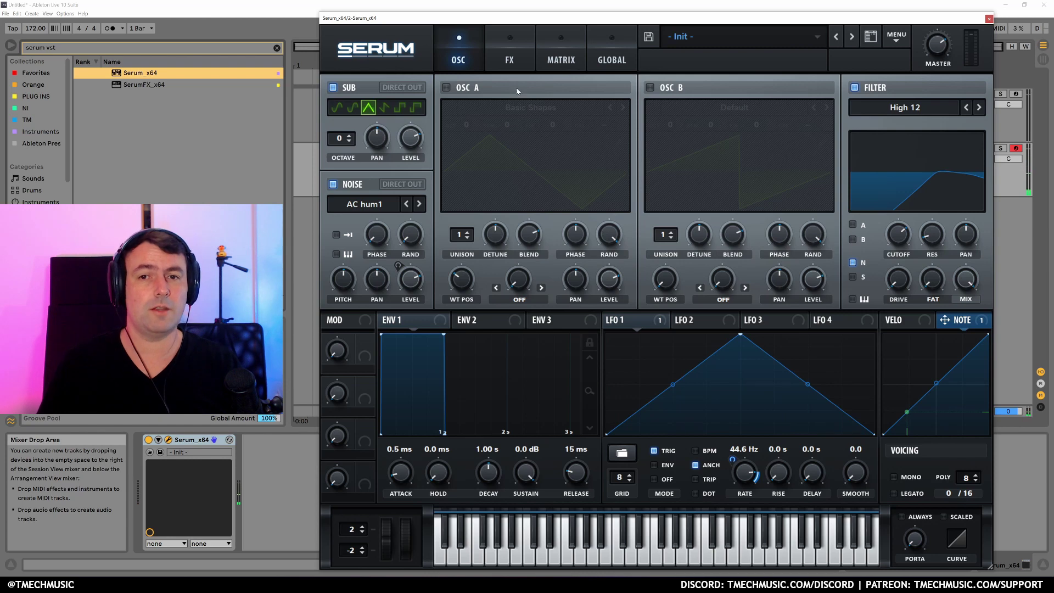
- Add the Distortion and Chorus modules to Serum's effects rack
{"action": "left_click", "coordinate": [510, 60]}
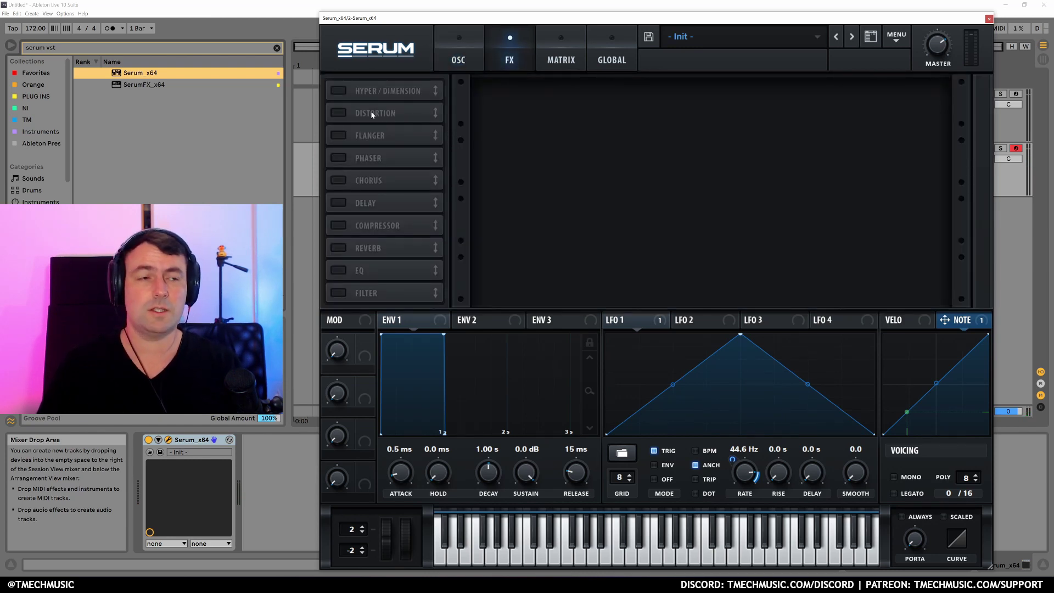
{"action": "left_click", "coordinate": [339, 113]}
{"action": "left_click", "coordinate": [338, 180]}
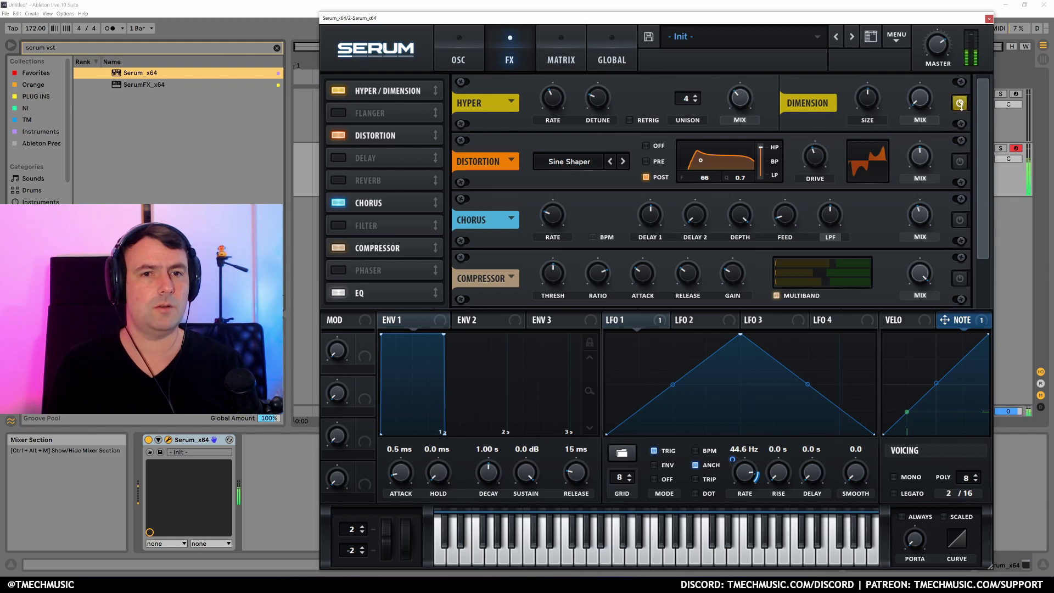
- Activate the Sine Shaper distortion, chorus, multiband compressor and EQ one after another to hear each addition, and review the effects chain
{"action": "left_click", "coordinate": [959, 161]}
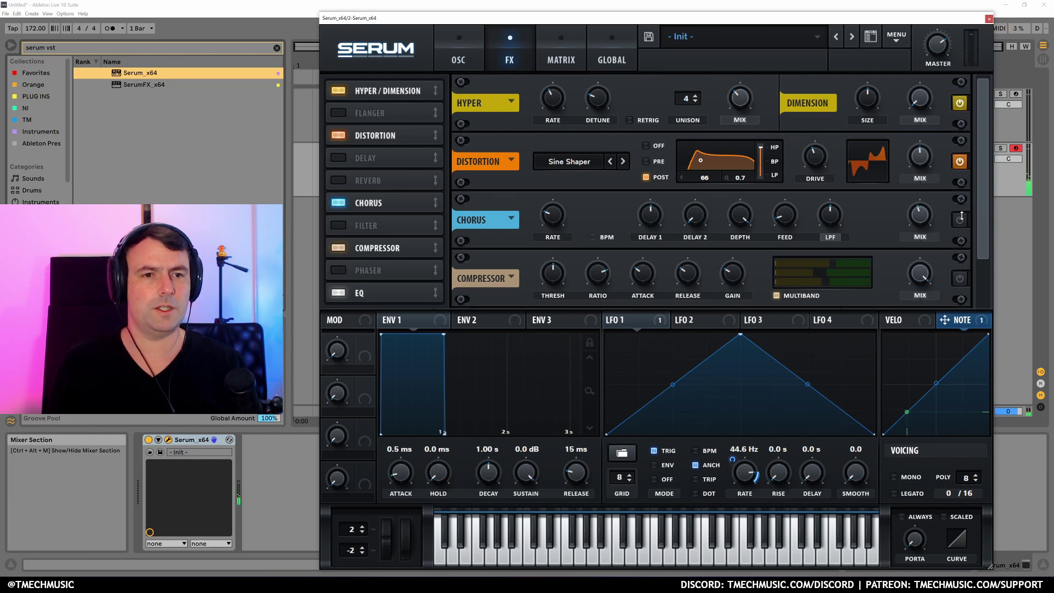
{"action": "scroll", "coordinate": [978, 210], "scroll_direction": "down", "scroll_amount": 2}
{"action": "left_click", "coordinate": [959, 161]}
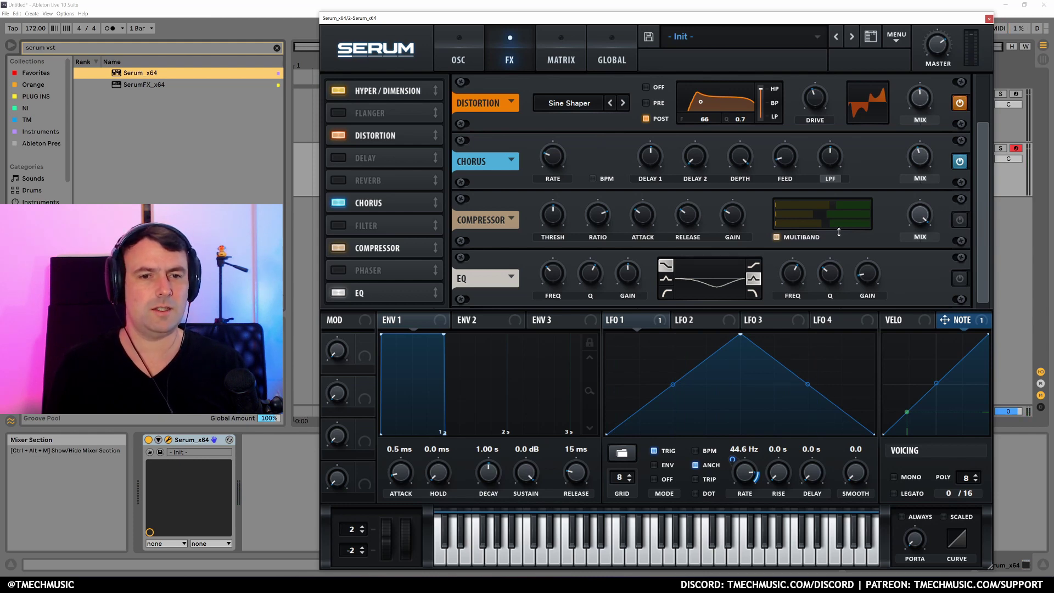
{"action": "left_click", "coordinate": [958, 220]}
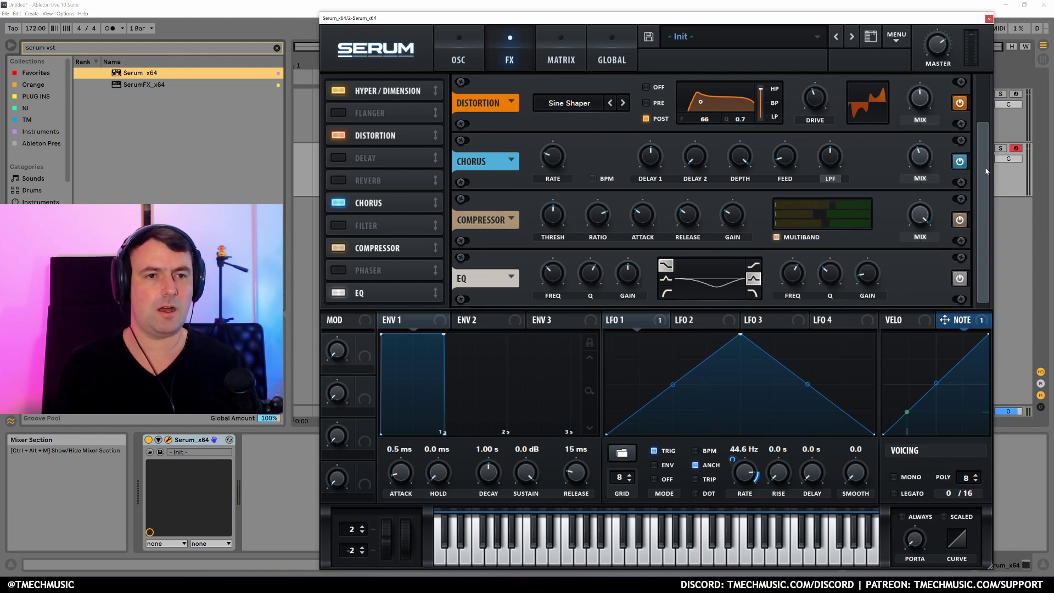
{"action": "left_click_drag", "start_coordinate": [986, 171], "coordinate": [982, 87]}
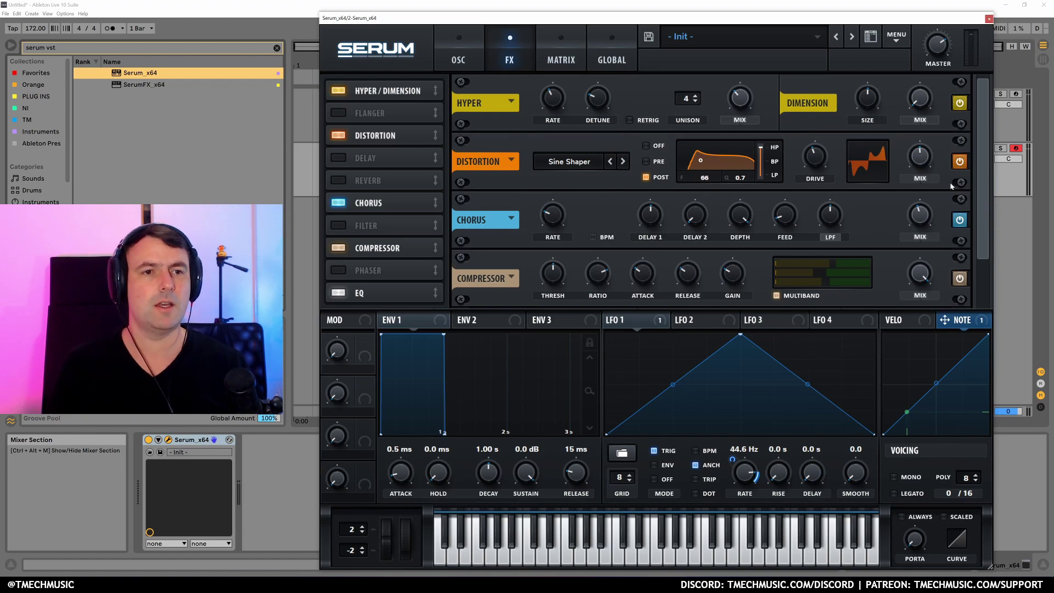
{"action": "scroll", "coordinate": [983, 250], "scroll_direction": "down", "scroll_amount": 1}
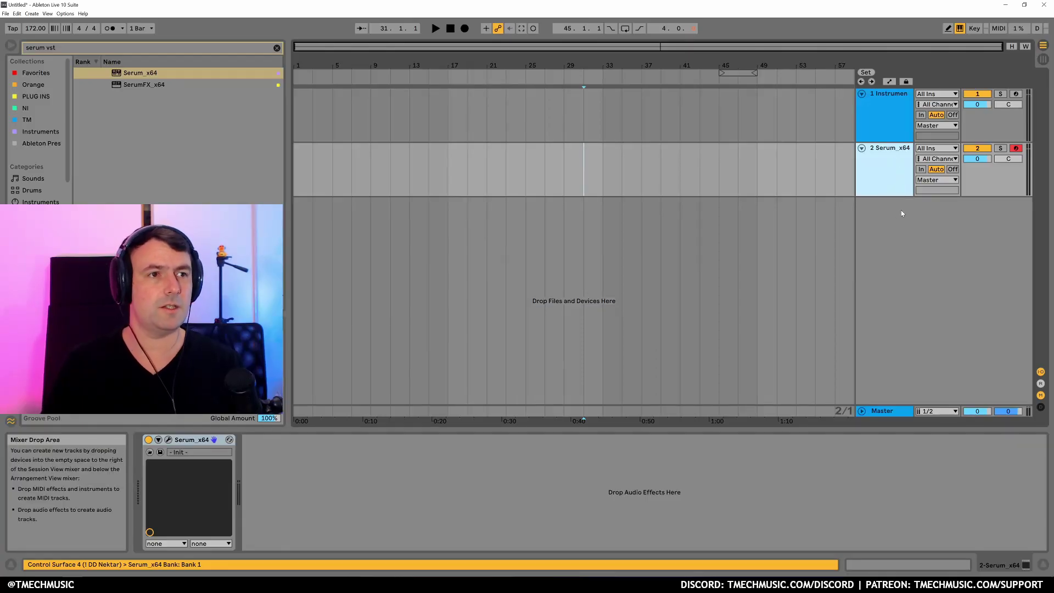
- Arm the Instrument Rack track to play the Operator bass for comparison with Serum, and select the Serum_x64 track again
{"action": "left_click", "coordinate": [885, 117]}
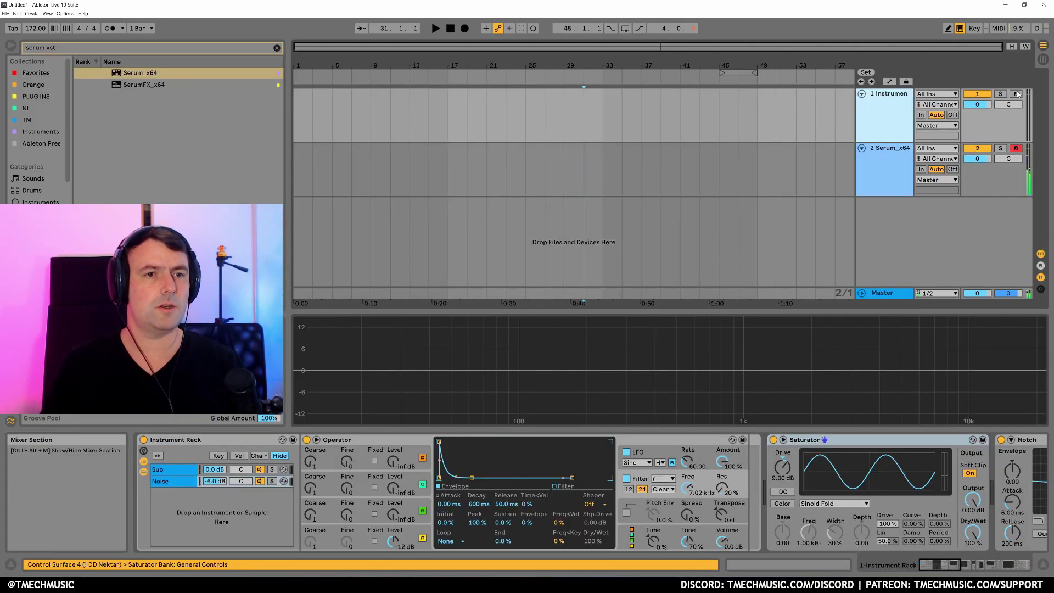
{"action": "left_click", "coordinate": [1015, 94]}
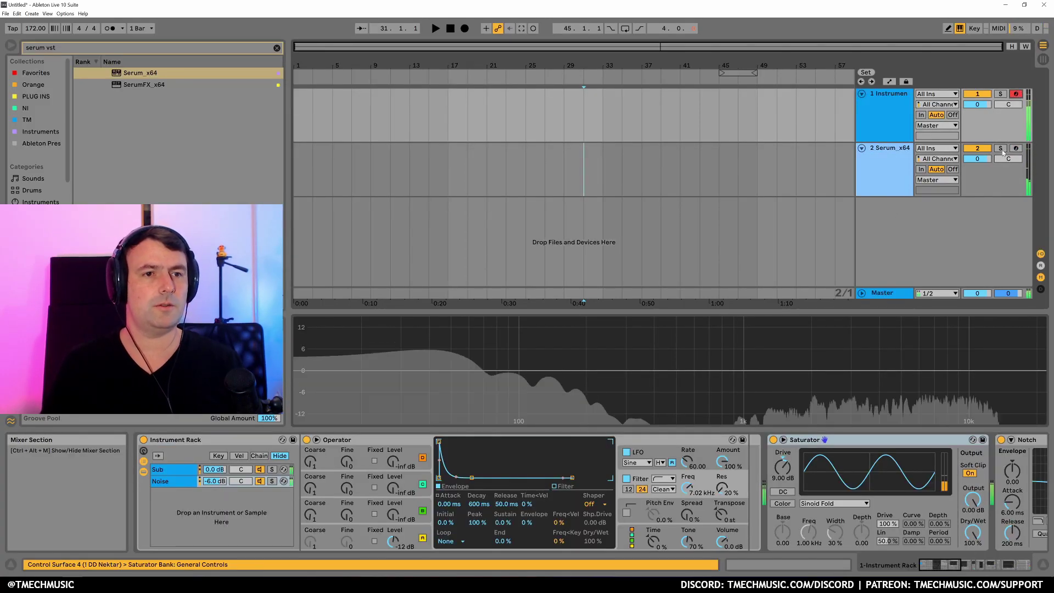
{"action": "left_click", "coordinate": [891, 166]}
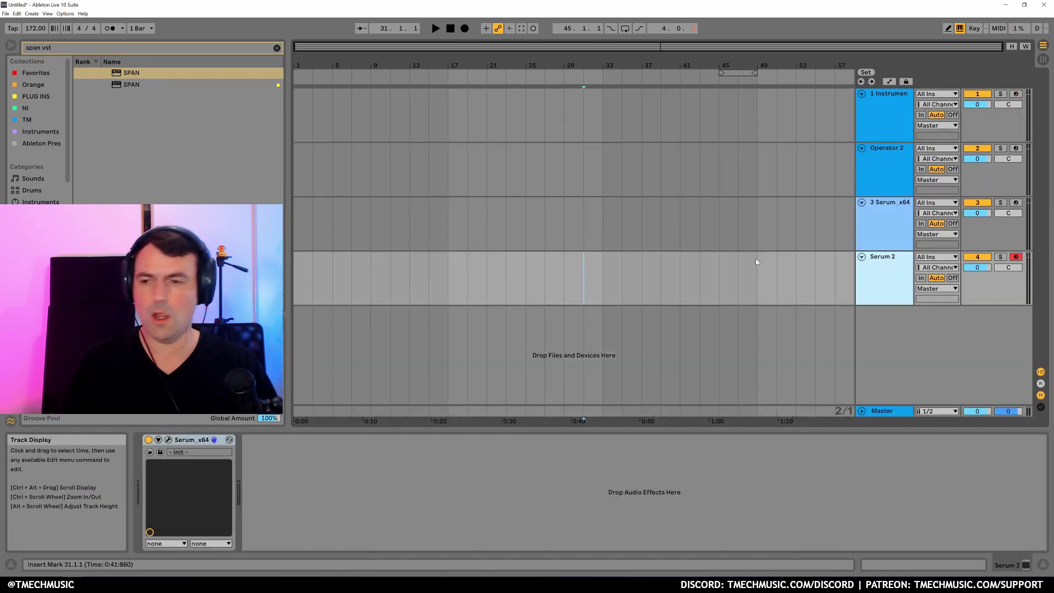
- Arm the Instrument Rack, Operator 2, Serum_x64 and Serum 2 tracks in turn to compare the four bass sounds
{"action": "left_click", "coordinate": [855, 129]}
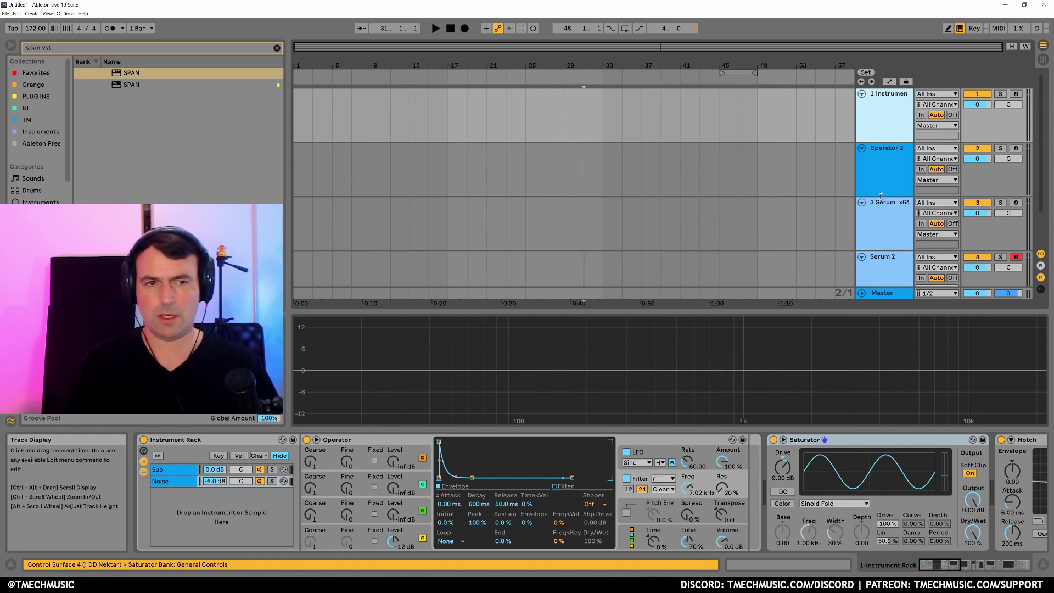
{"action": "left_click", "coordinate": [1015, 94]}
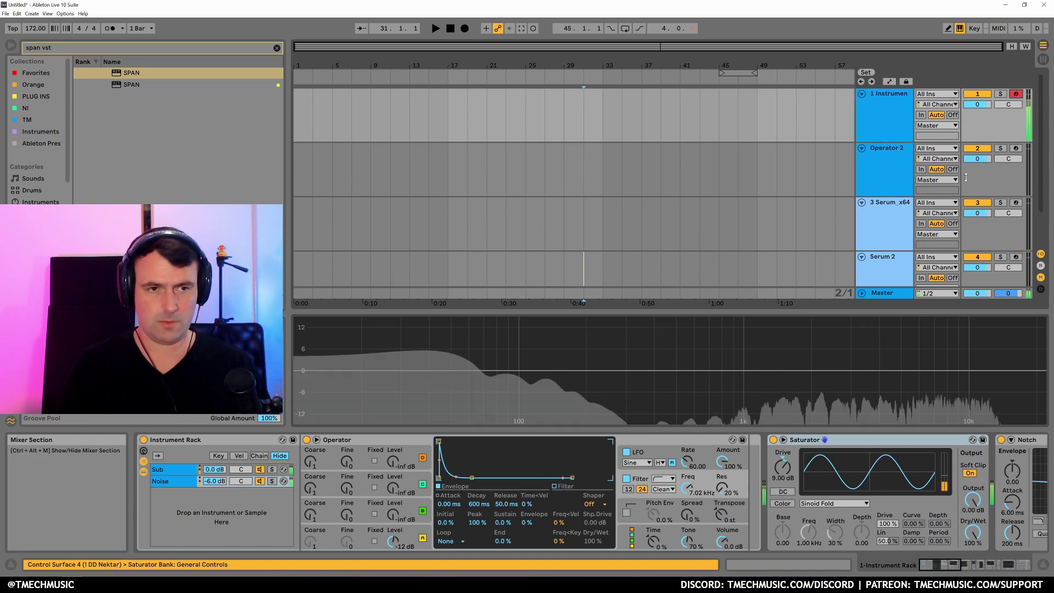
{"action": "left_click", "coordinate": [998, 159]}
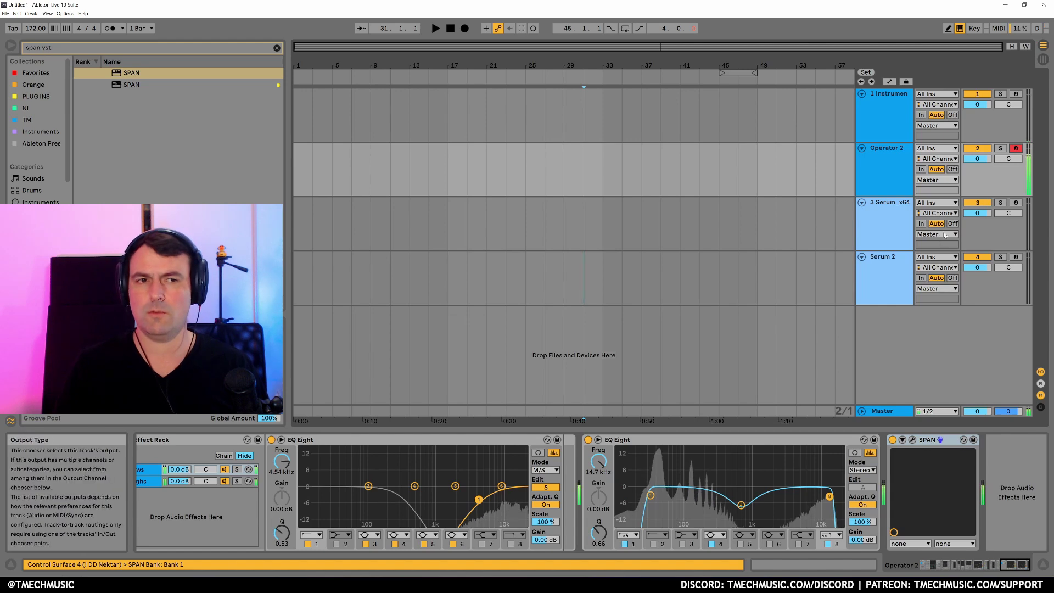
{"action": "left_click", "coordinate": [1015, 203]}
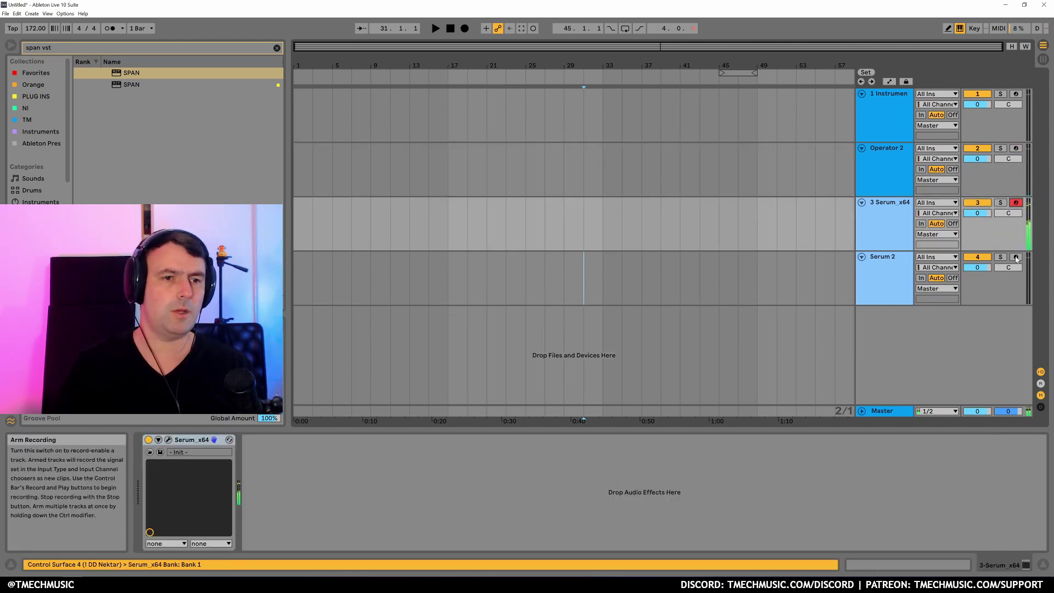
{"action": "left_click", "coordinate": [1015, 257]}
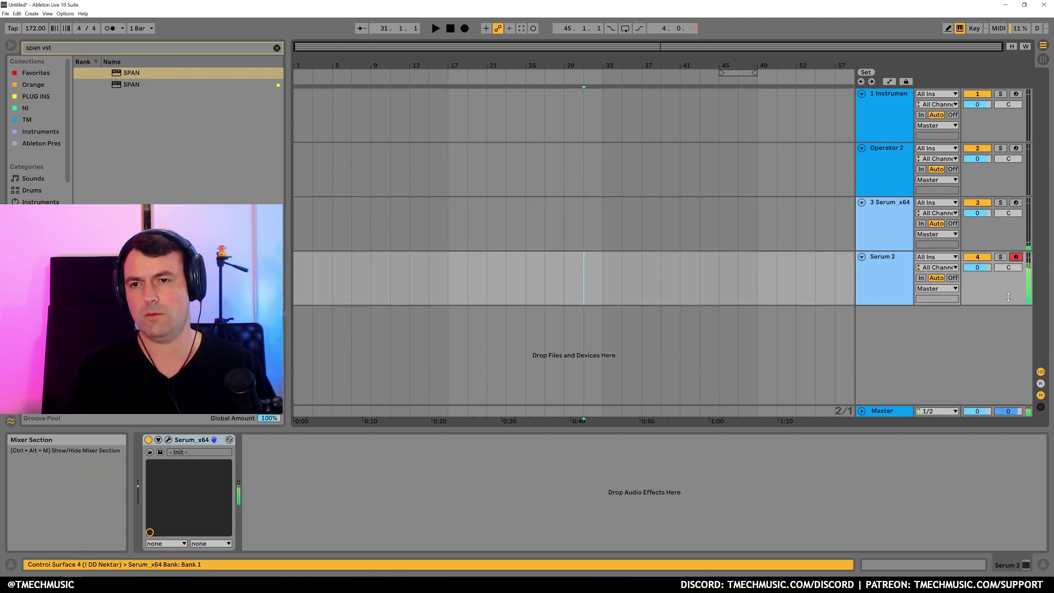